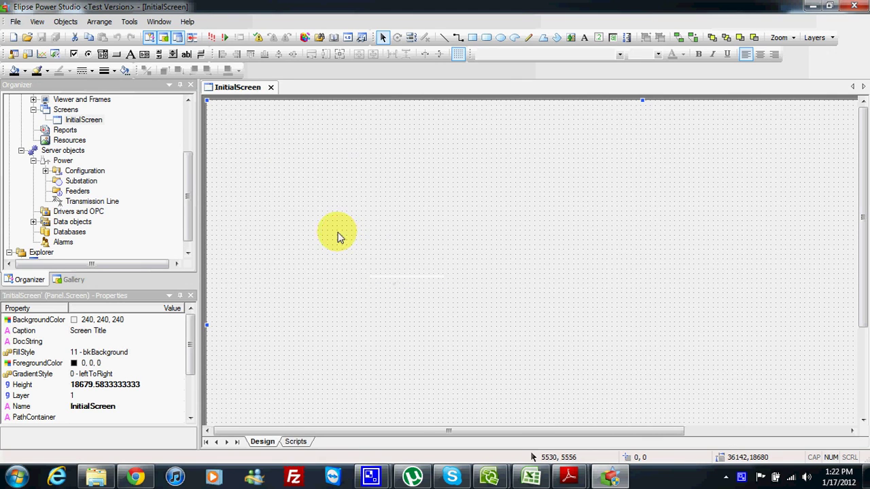
Scroll the Organizer tree up to bring the Drivers and OPC folder into view
scroll(190, 203, up, 1)
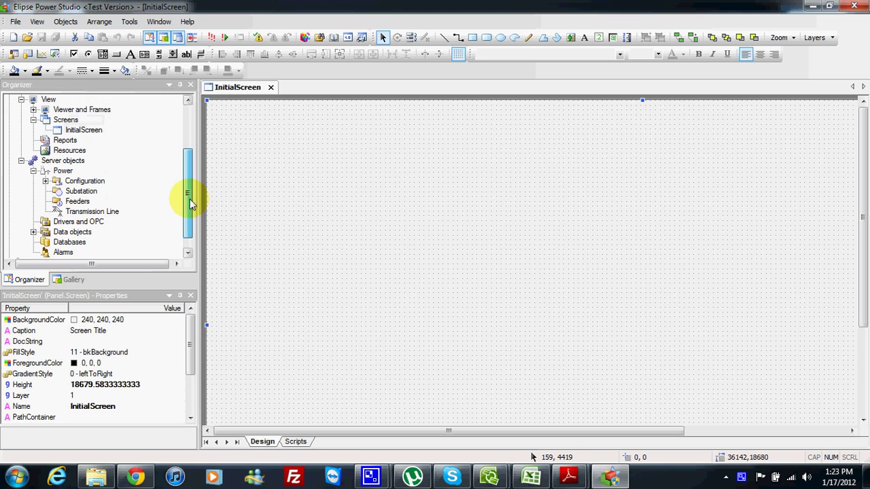
mouse_move(190, 202)
mouse_down()
mouse_move(188, 170)
mouse_move(188, 217)
mouse_up()
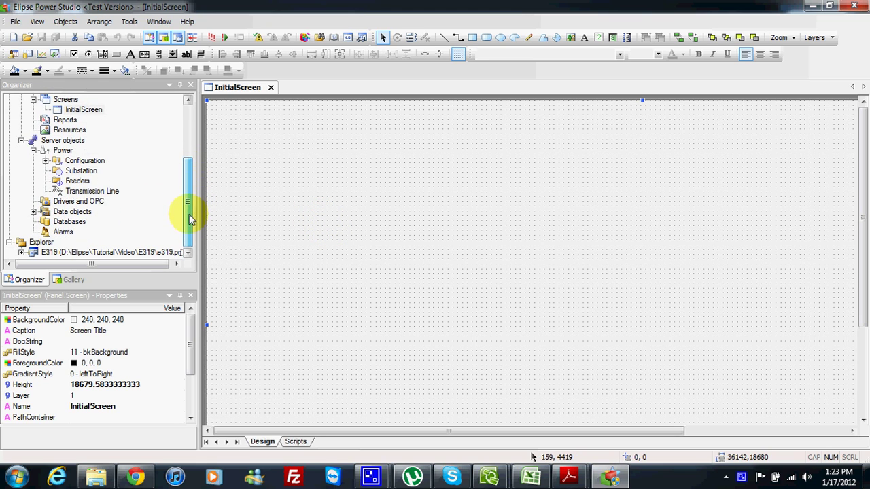
Insert an I/O driver into a new file named ioLogik_E1212_Modbus
right_click(67, 203)
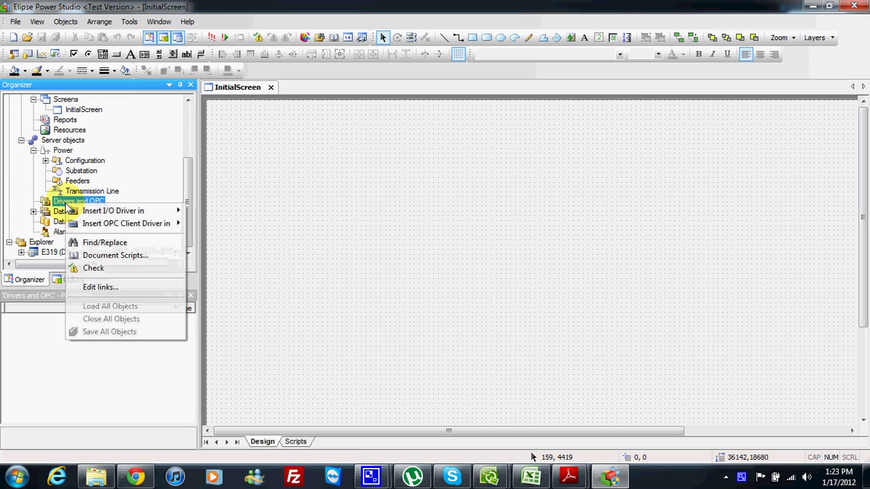
mouse_move(105, 214)
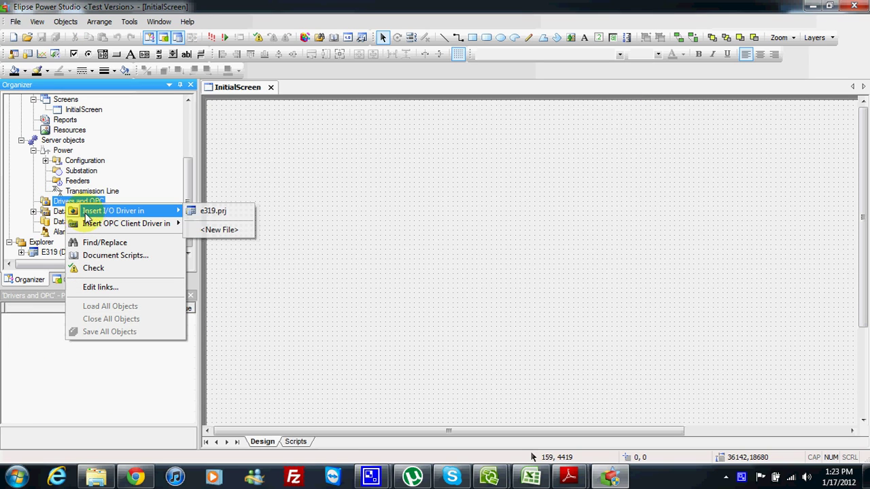
click(235, 233)
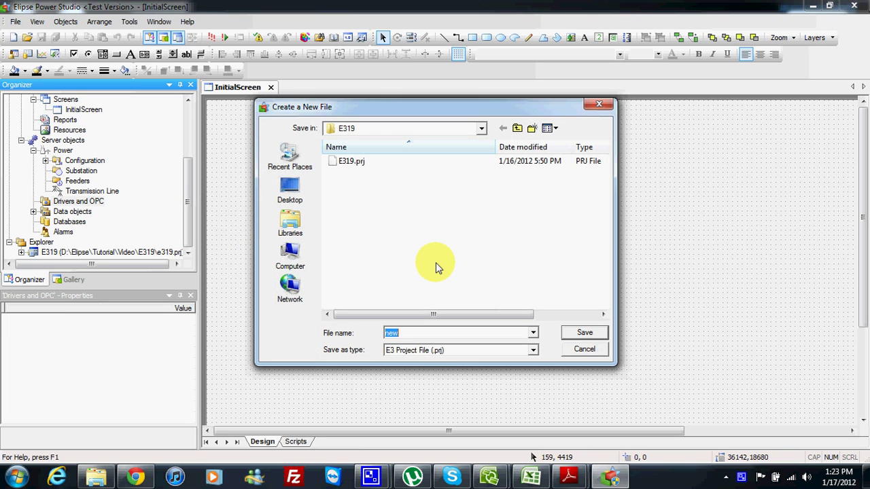
text(ioLogix)
key(BackSpace)
text(k_E1)
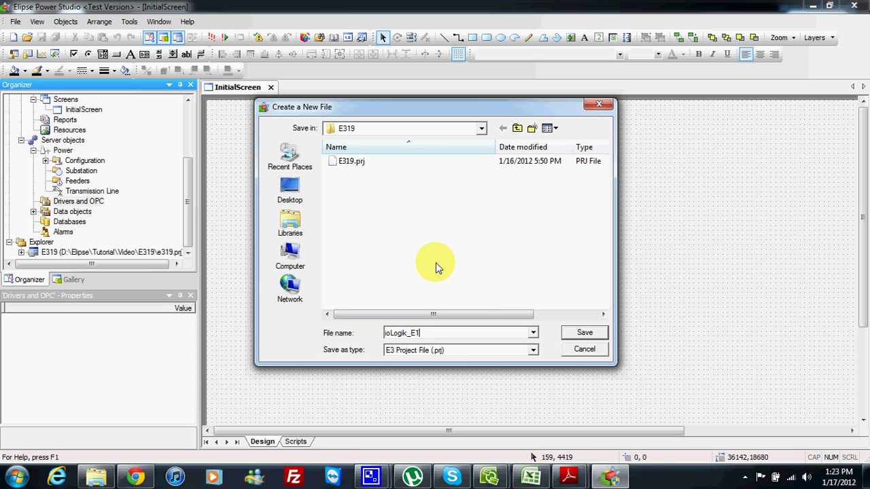
text(212_Modbus)
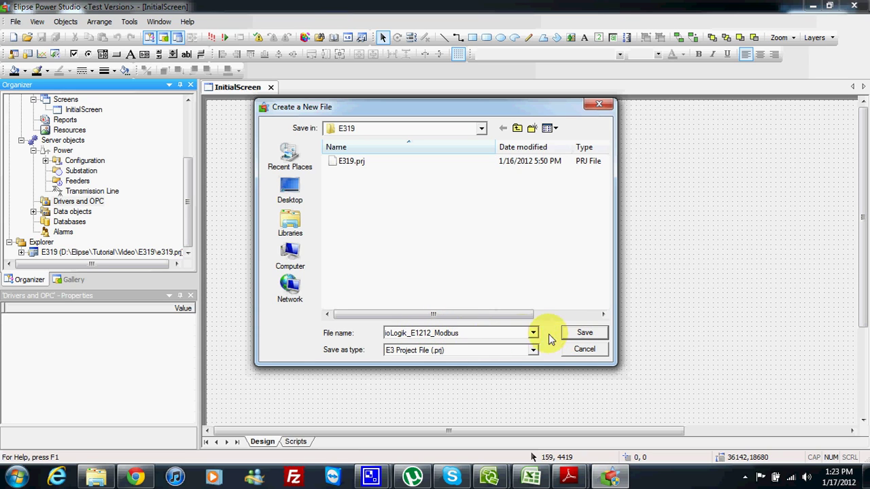
Save the ioLogik_E1212_Modbus file and load Modbus.dll as Driver1's driver
click(574, 338)
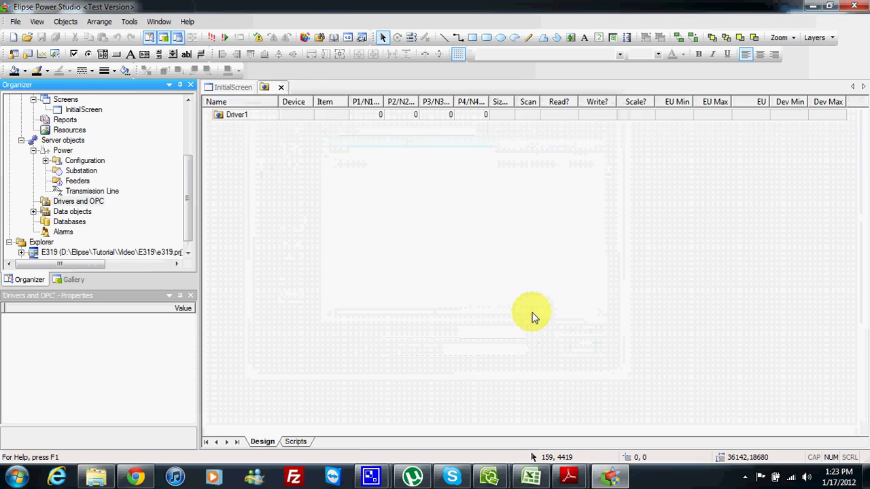
drag(349, 109, 352, 115)
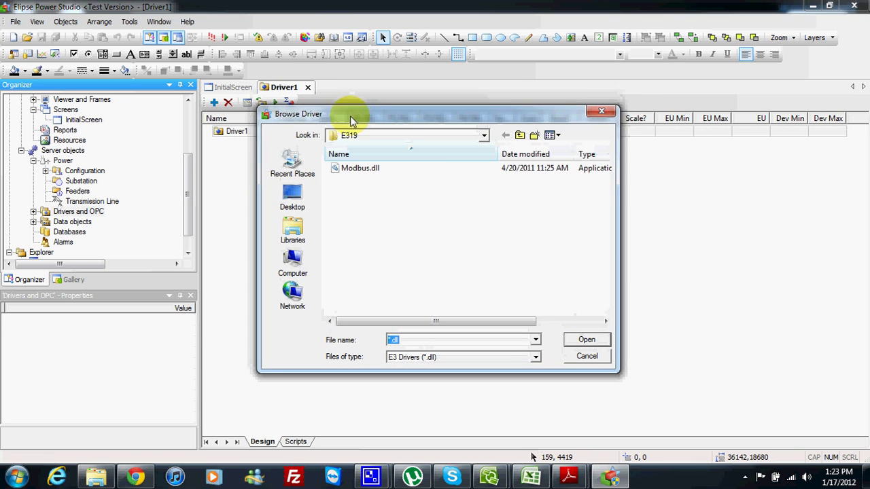
click(37, 214)
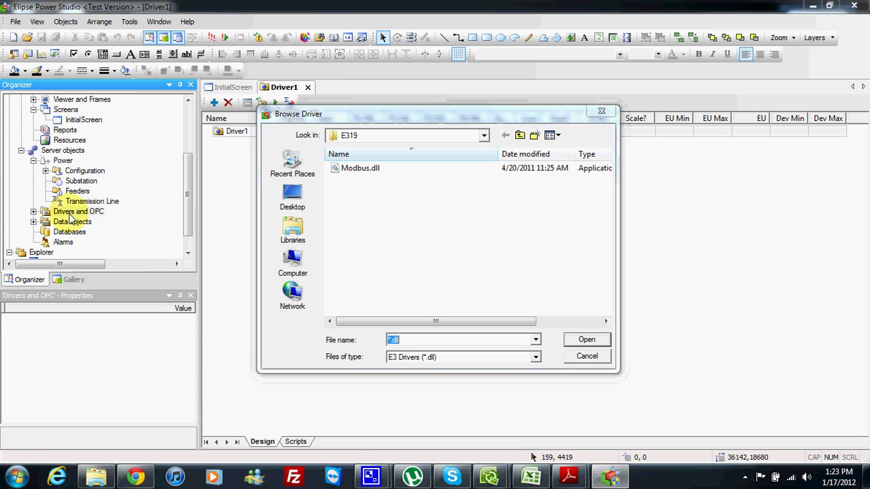
click(333, 116)
drag(333, 116, 342, 107)
mouse_move(356, 169)
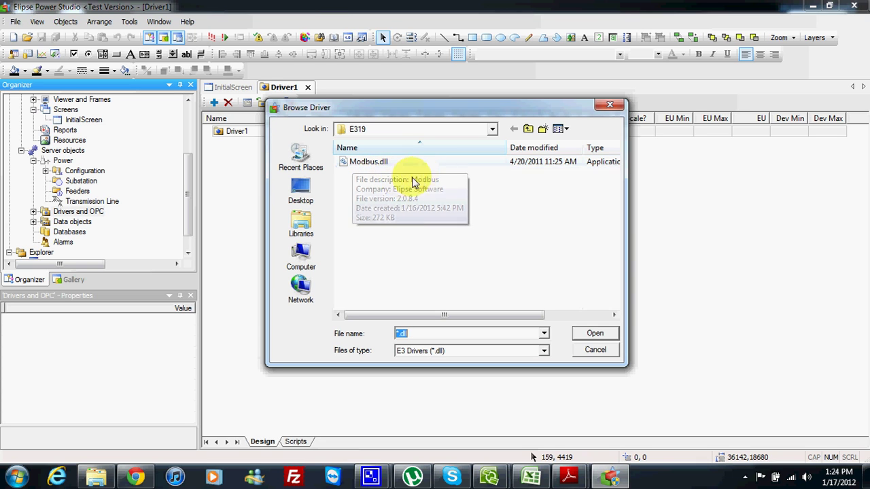
double_click(384, 163)
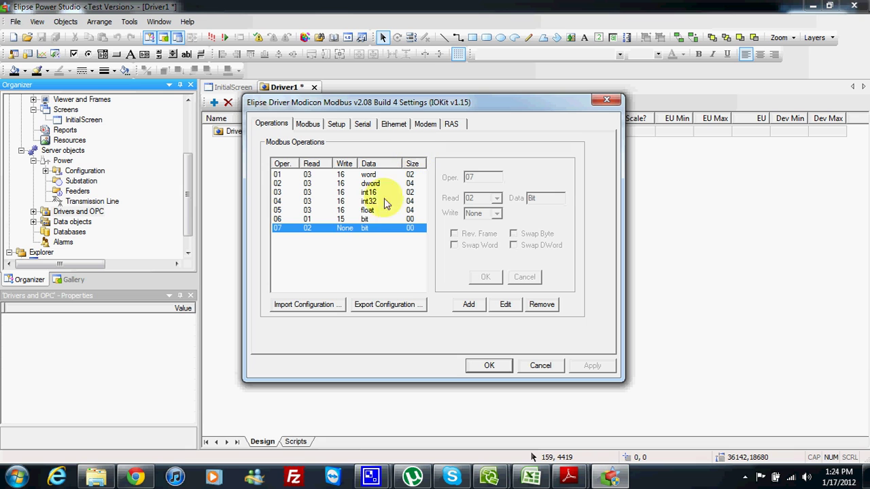
Remove all seven default operations from the Operations list, then view the Modbus tab
drag(378, 108, 400, 90)
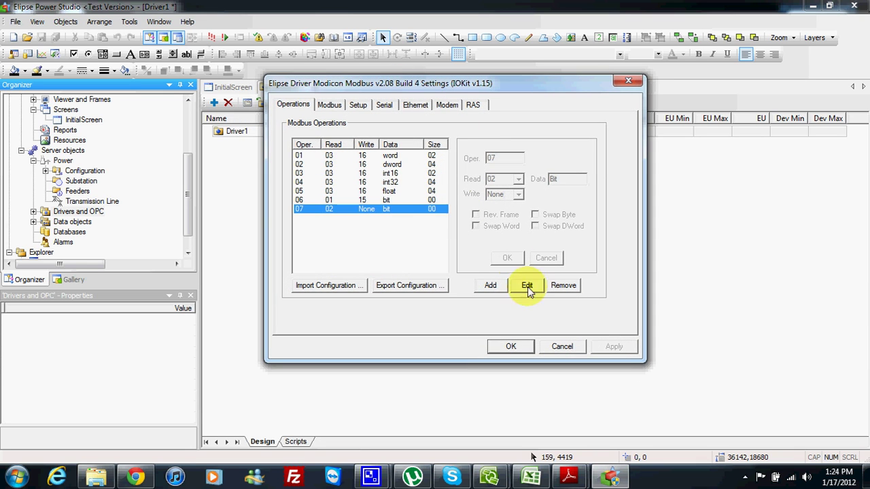
click(563, 286)
click(563, 286)
click(564, 286)
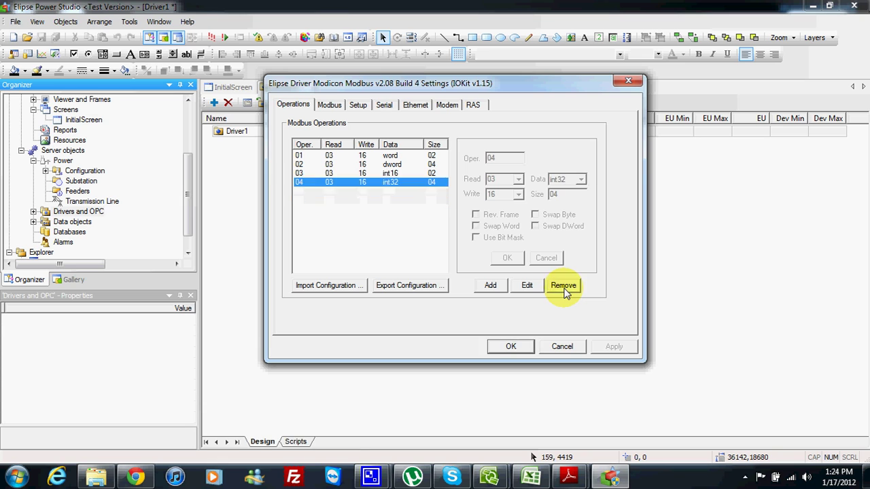
click(563, 286)
click(563, 286)
click(563, 286)
click(563, 286)
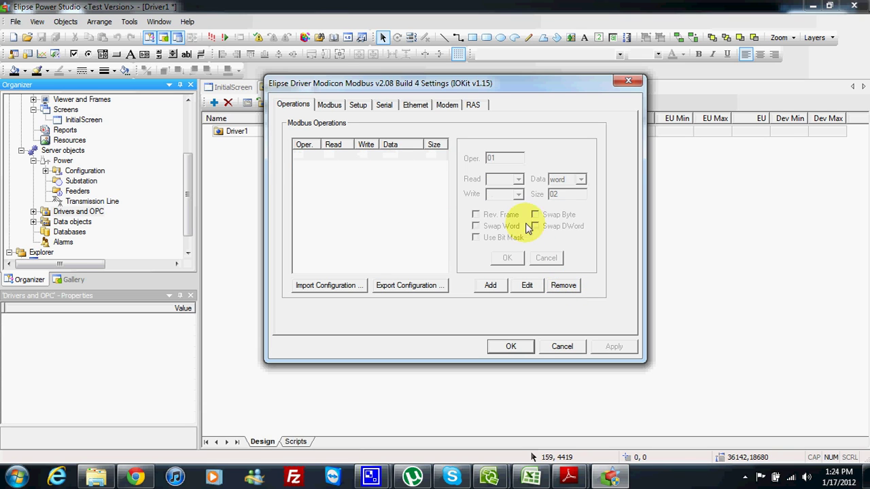
drag(458, 89, 453, 99)
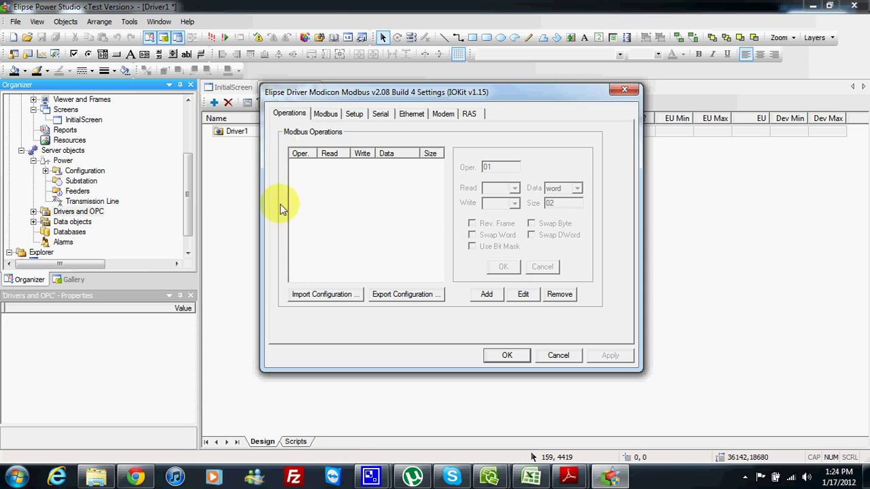
click(324, 116)
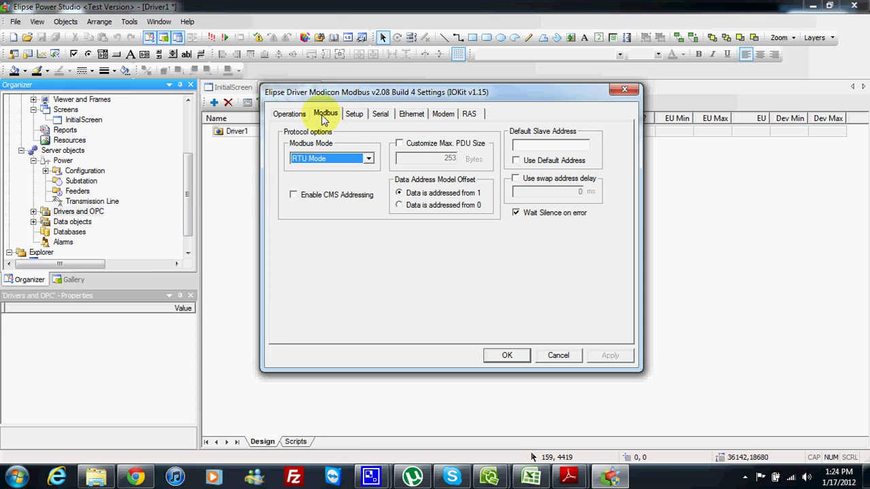
Set Modbus mode to ModbusTCP, physical layer to Ethernet, and enable logging to C:\Modbus.log
click(367, 160)
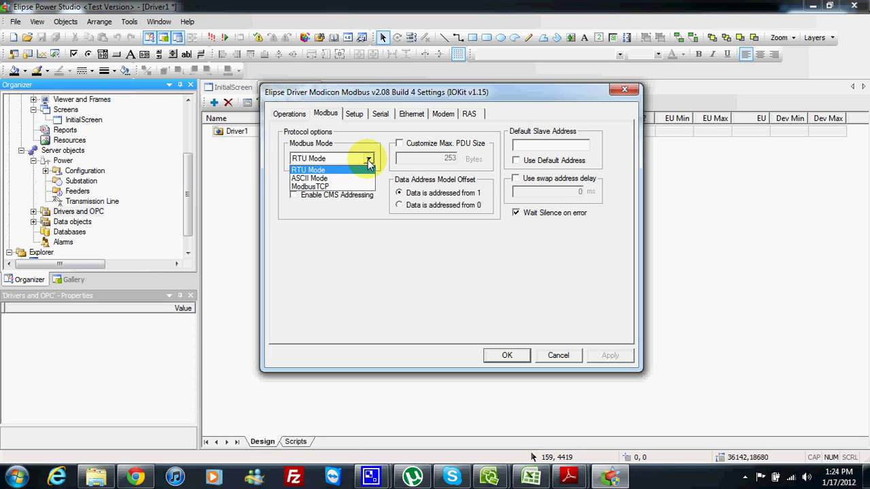
click(309, 186)
click(355, 115)
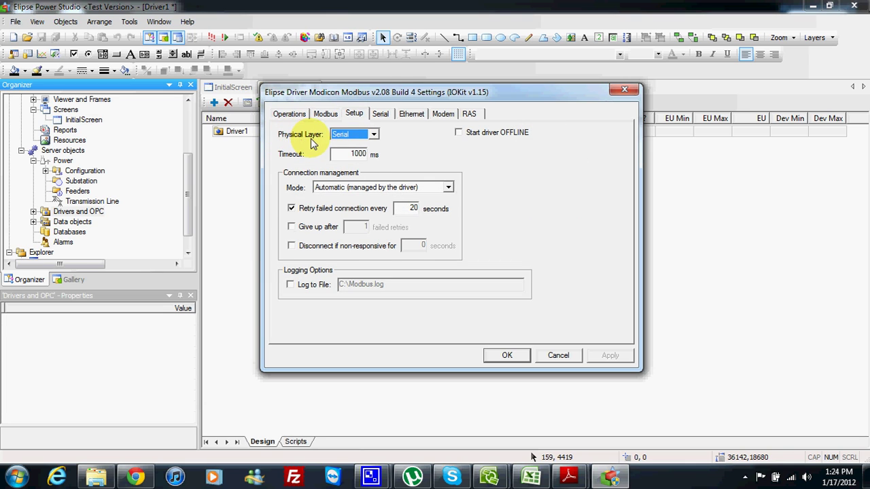
click(373, 134)
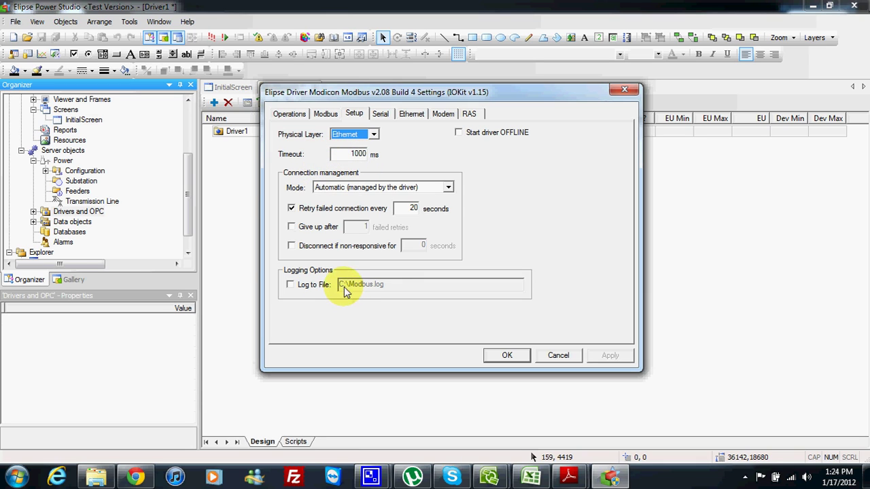
click(290, 285)
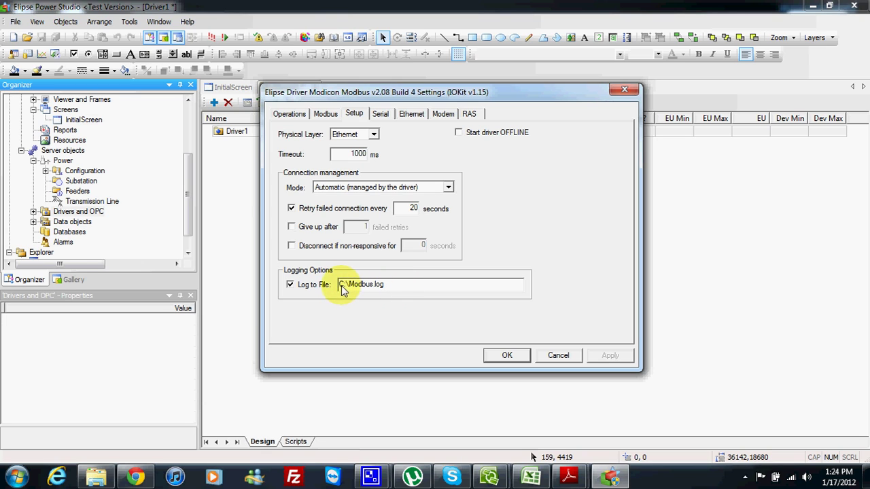
drag(338, 286, 392, 285)
click(392, 286)
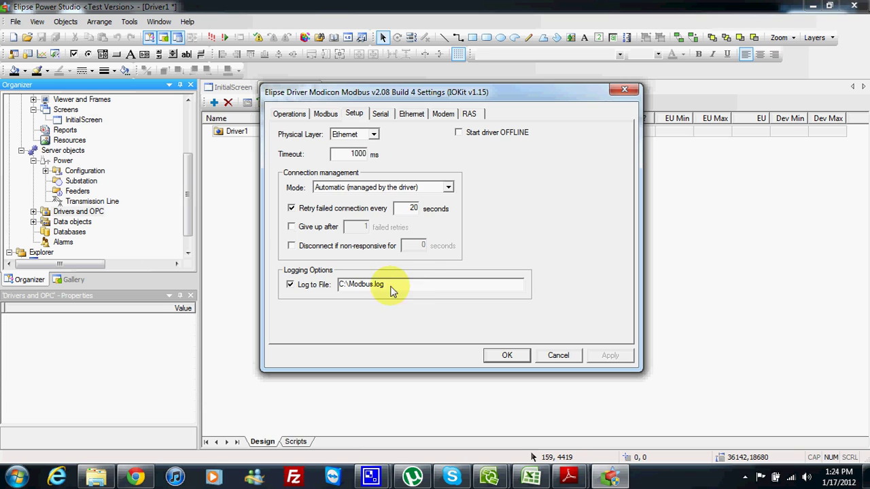
click(381, 114)
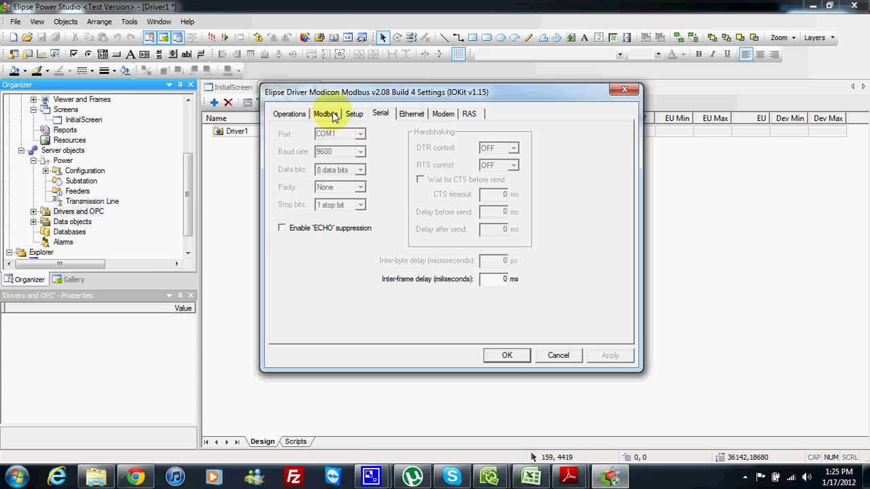
Configure the Ethernet connection as TCP/IP with the device's IP address on port 504
click(333, 115)
click(358, 116)
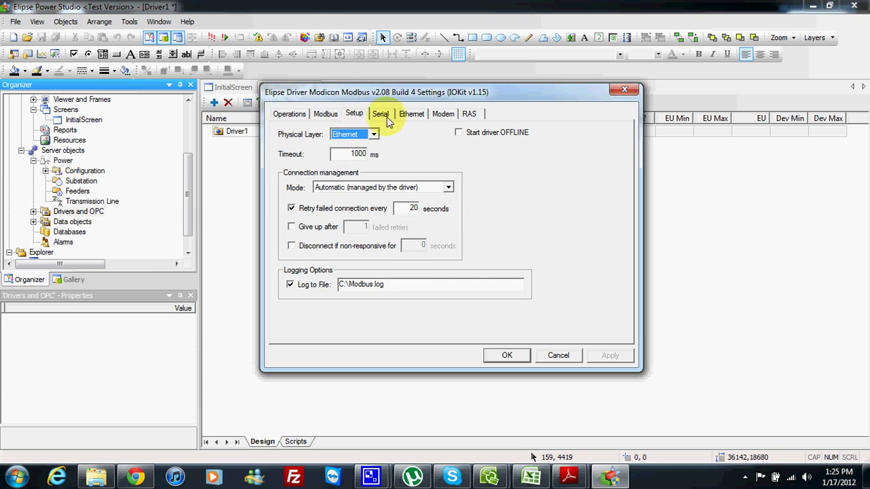
click(381, 116)
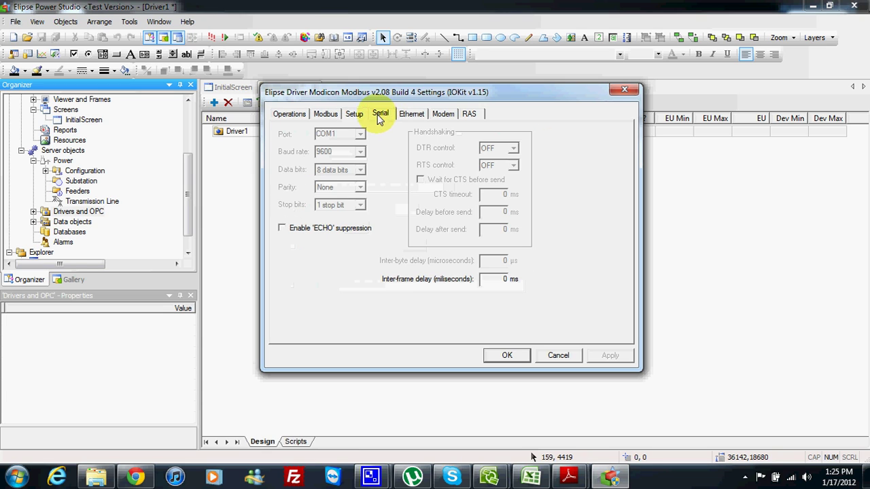
click(411, 114)
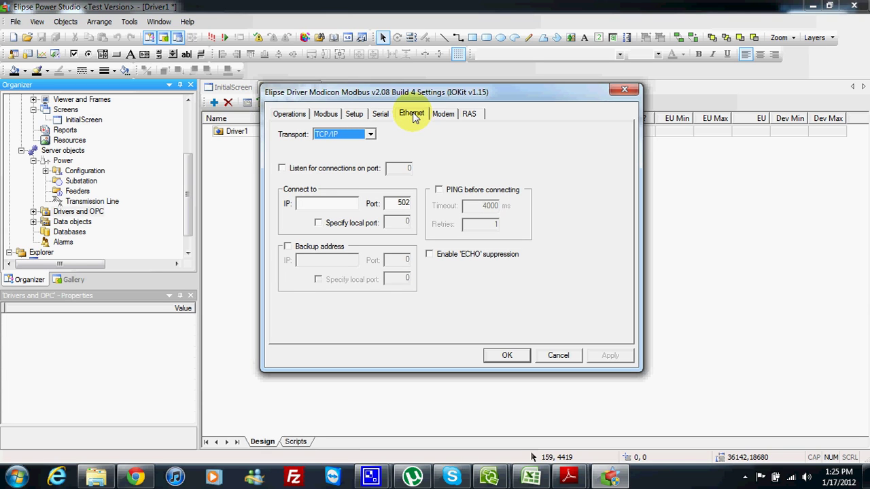
click(371, 134)
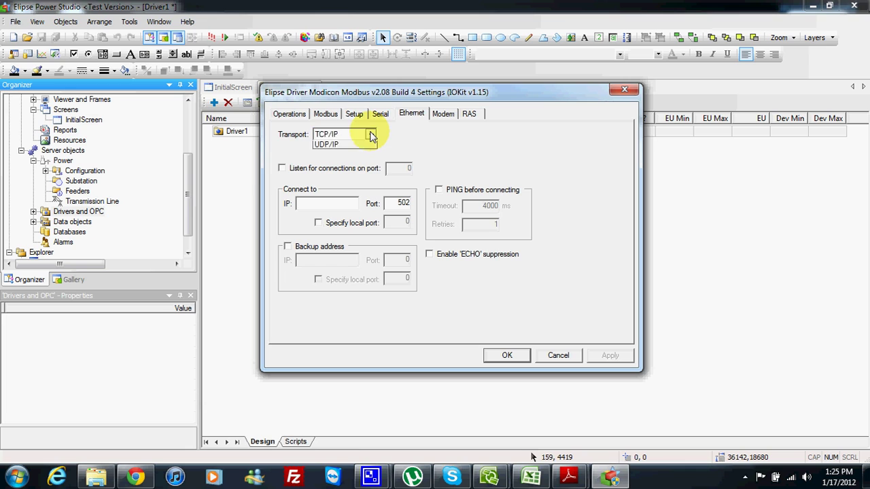
click(340, 143)
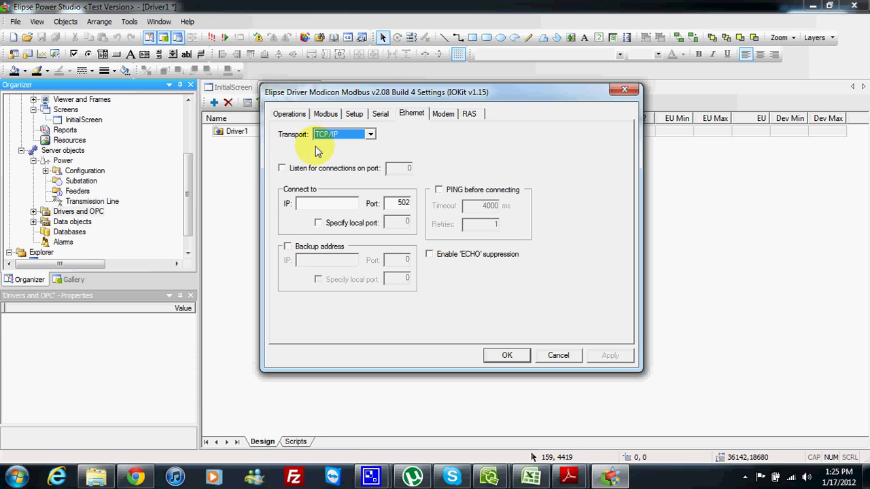
click(302, 204)
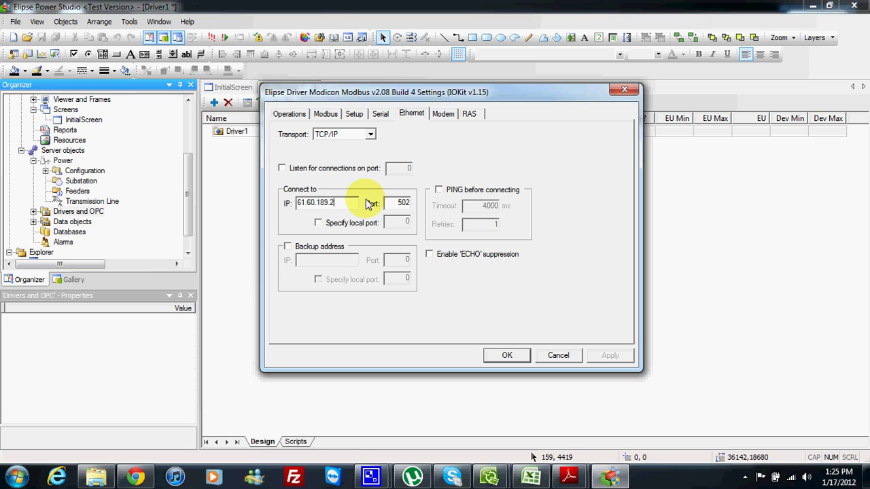
double_click(402, 203)
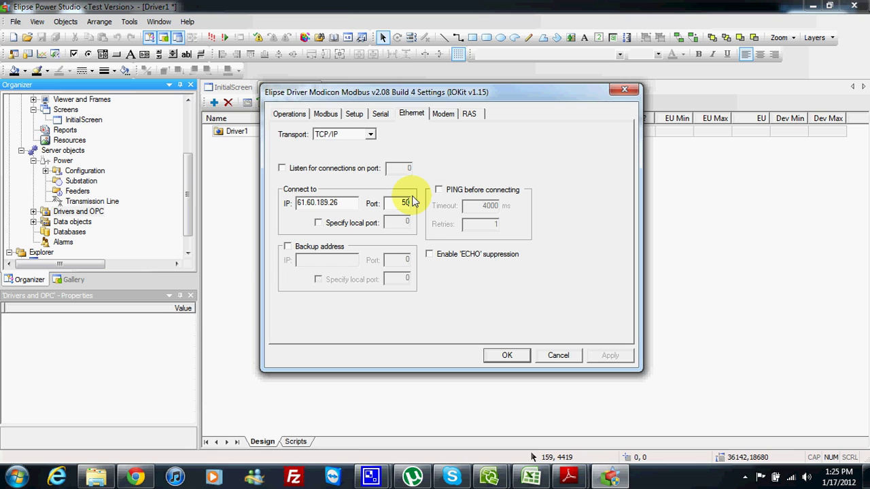
Review the Modem and RAS settings, then return to the Modbus options
click(443, 114)
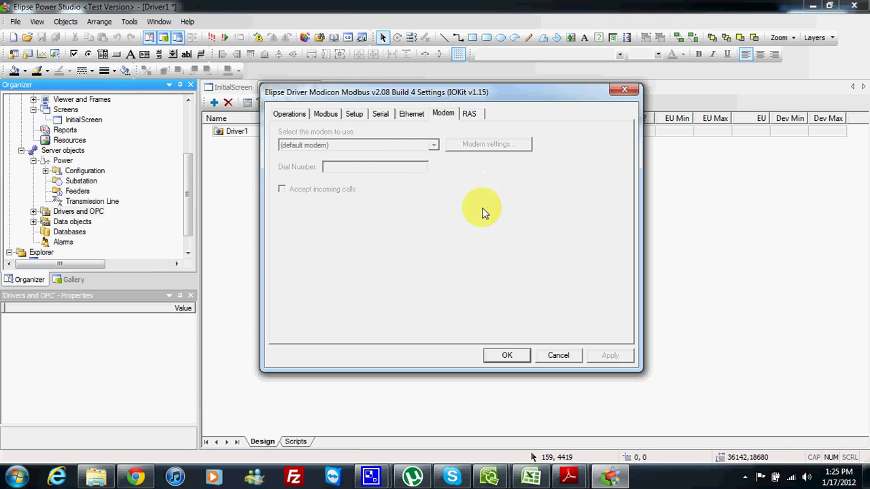
click(481, 116)
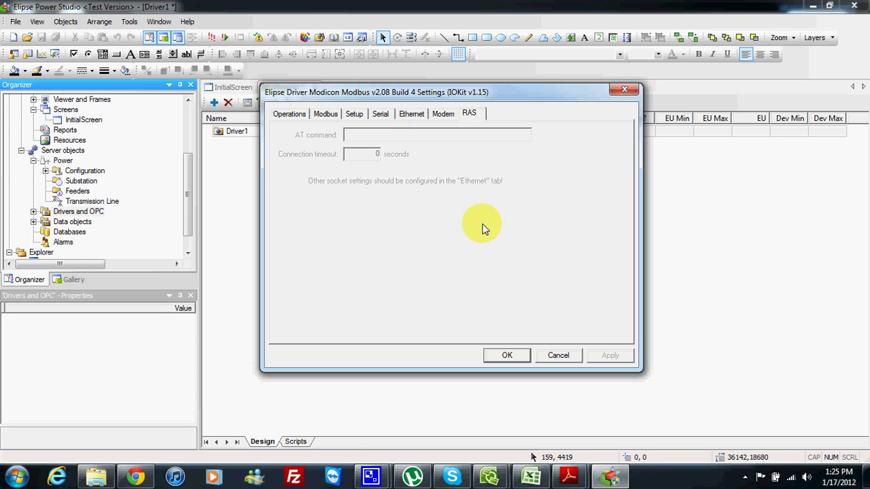
click(412, 113)
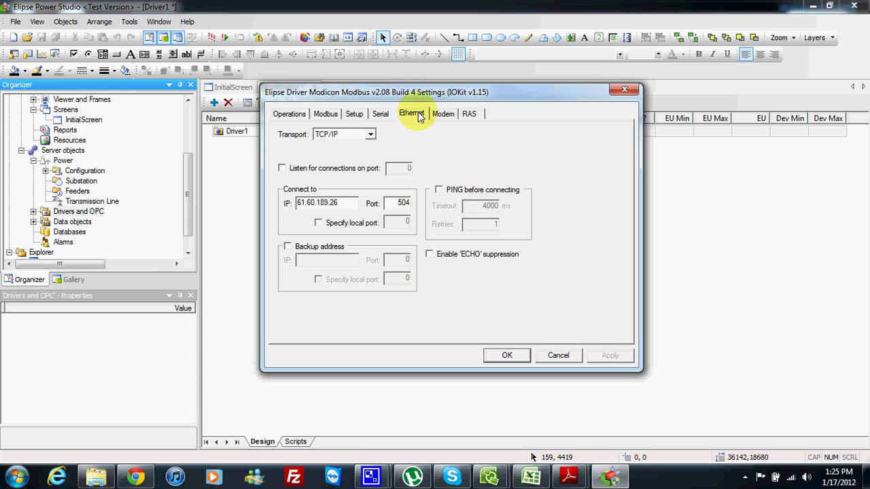
click(326, 114)
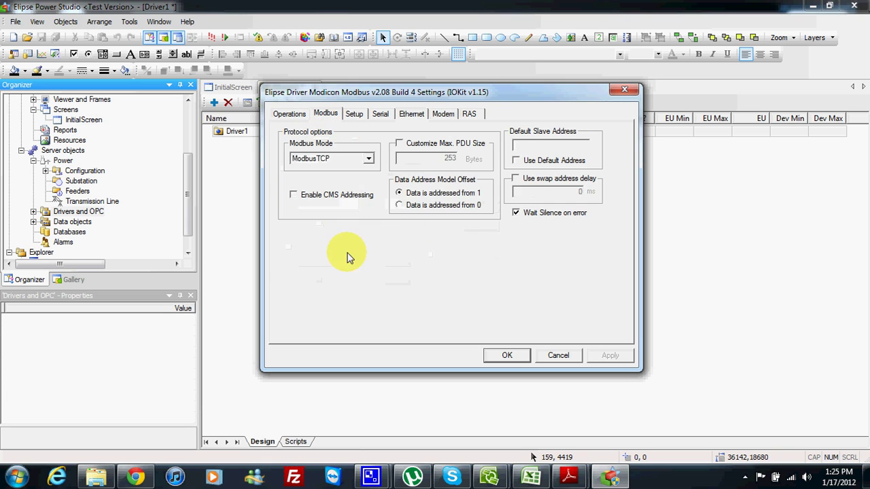
Switch to the empty Operations list and shift the settings dialog slightly left
click(289, 114)
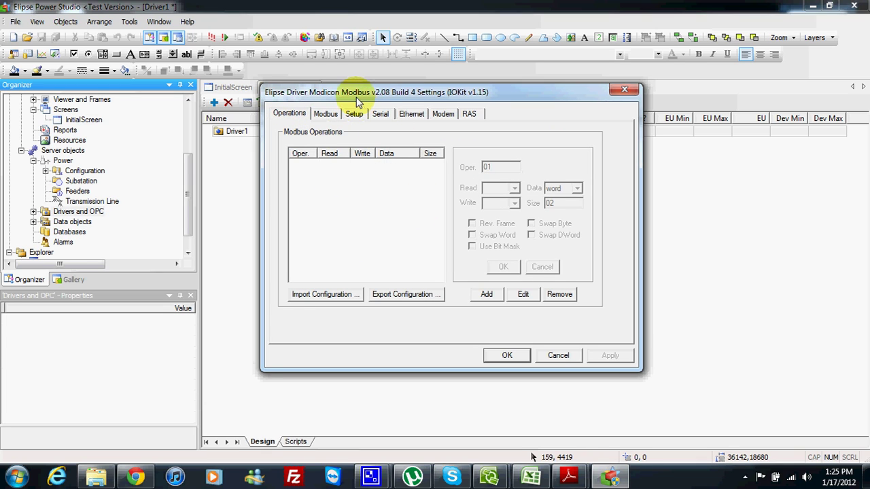
drag(356, 96, 344, 95)
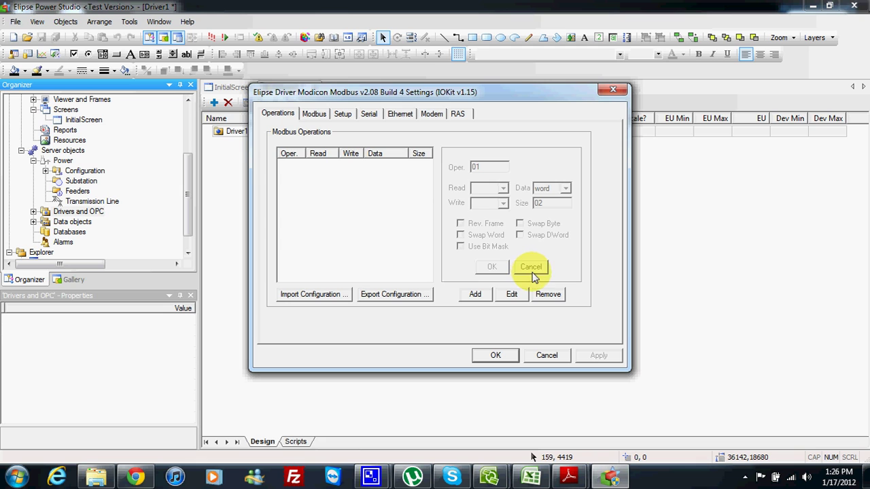
Bring the ioLogik E1200 manual to the front in Adobe Reader
click(569, 477)
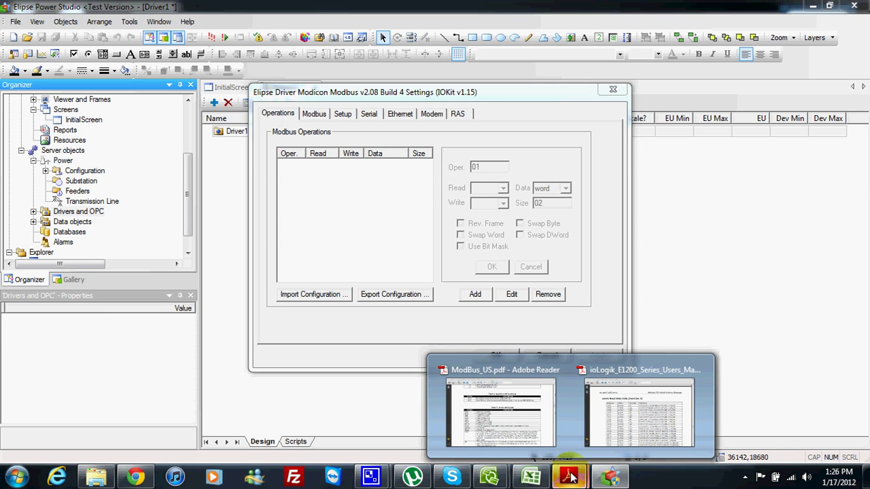
click(604, 414)
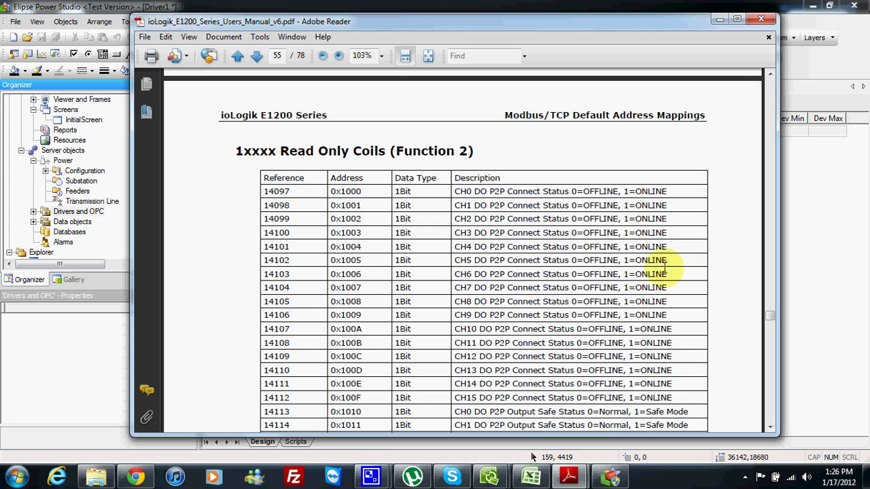
drag(769, 316, 774, 85)
scroll(485, 233, down, 3)
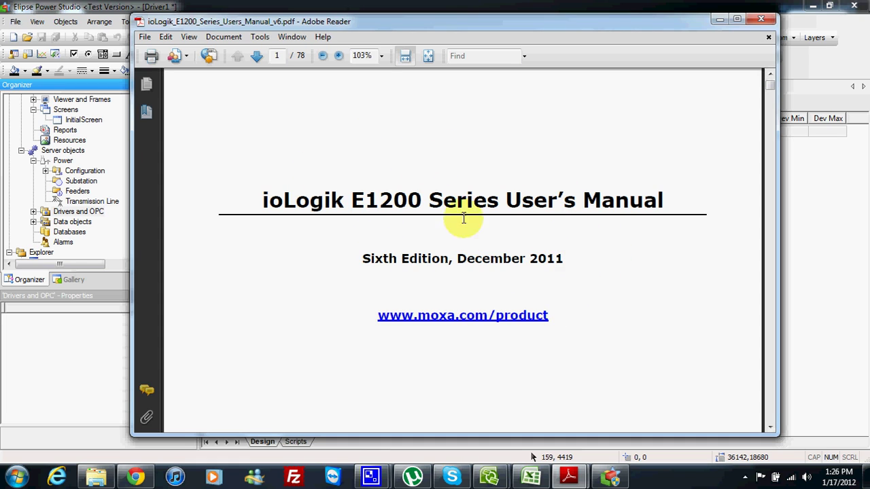
scroll(495, 240, down, 2)
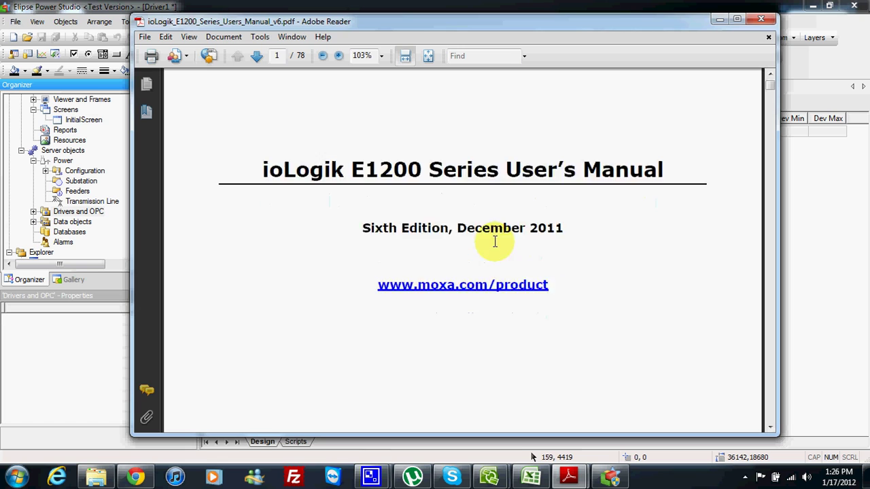
scroll(484, 242, up, 1)
scroll(484, 241, up, 1)
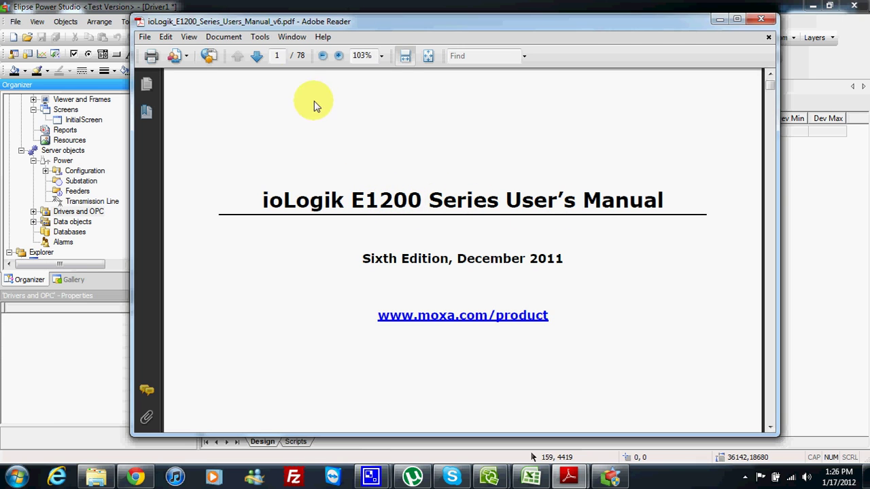
Go to page 47, the Modbus/TCP Default Address Mappings appendix, and highlight its heading
click(286, 56)
text(55)
key(Return)
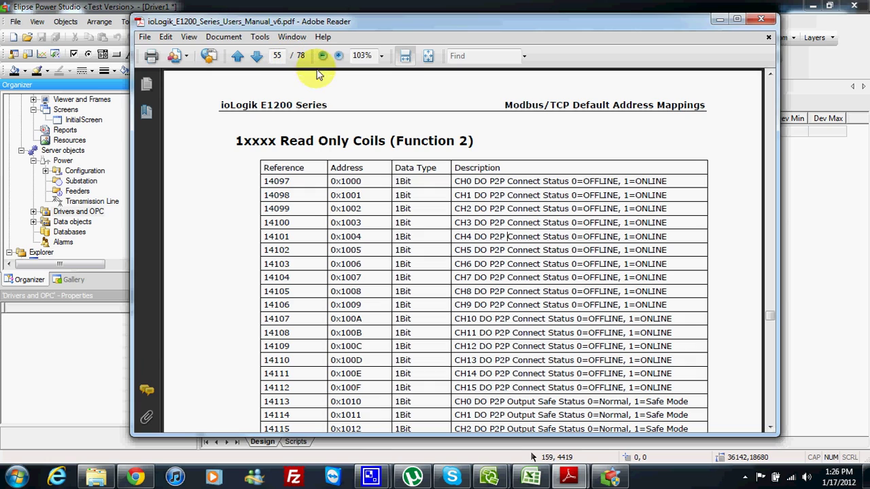
scroll(330, 170, up, 15)
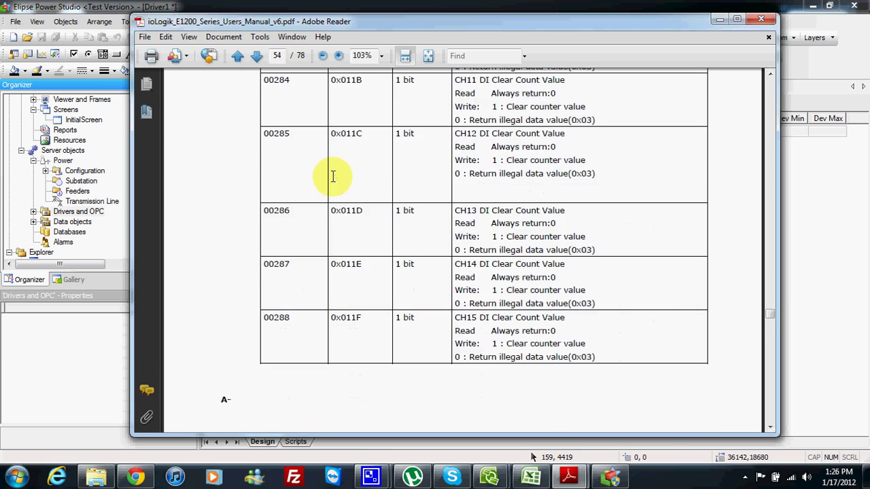
scroll(330, 178, up, 15)
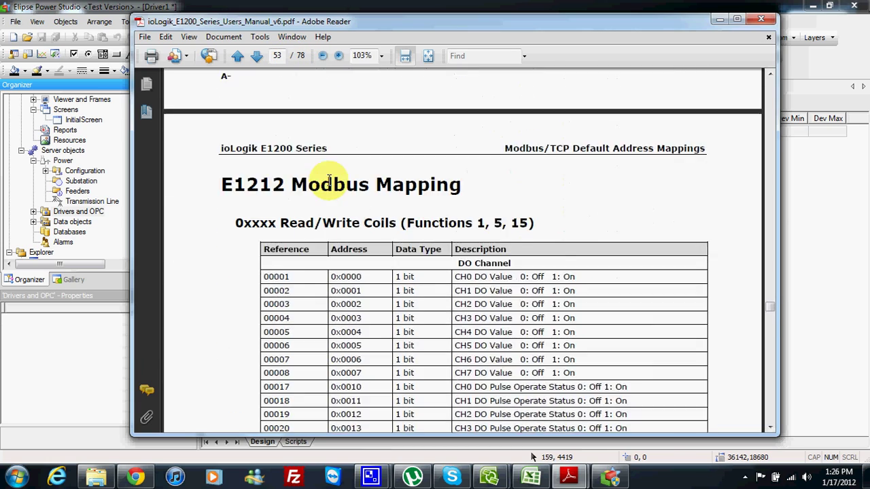
click(275, 55)
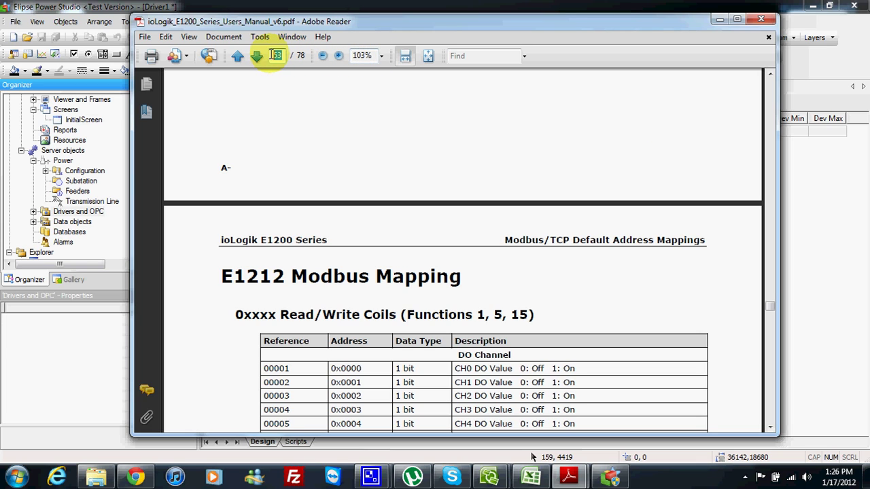
text(47)
key(Return)
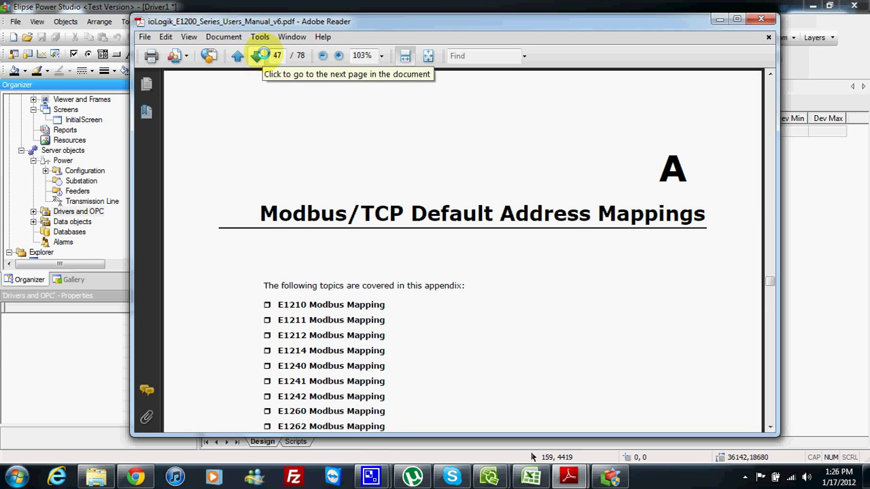
drag(250, 212, 649, 216)
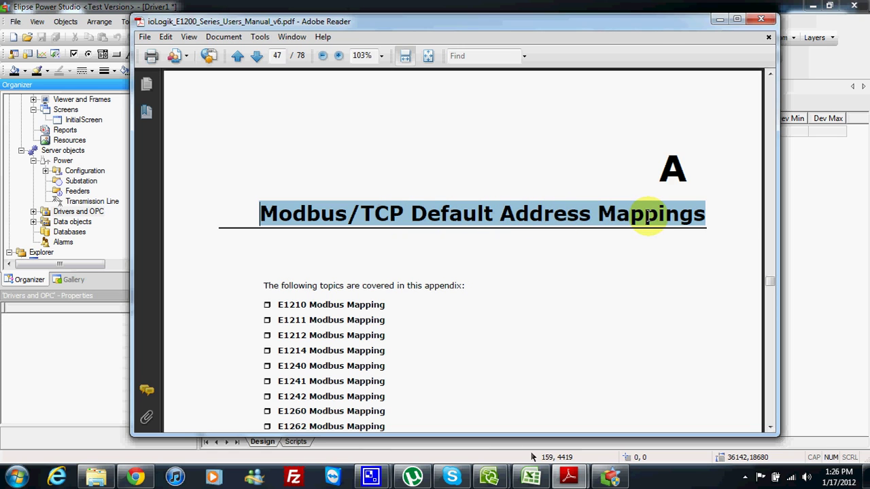
Jump to page 55 and scroll down to page 58's E1212 Modbus Mapping table
click(276, 56)
text(55)
key(Return)
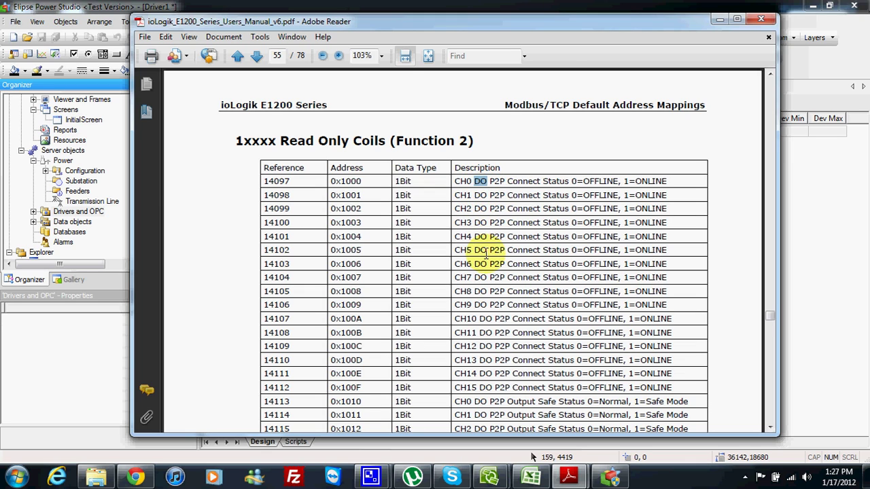
scroll(403, 171, up, 5)
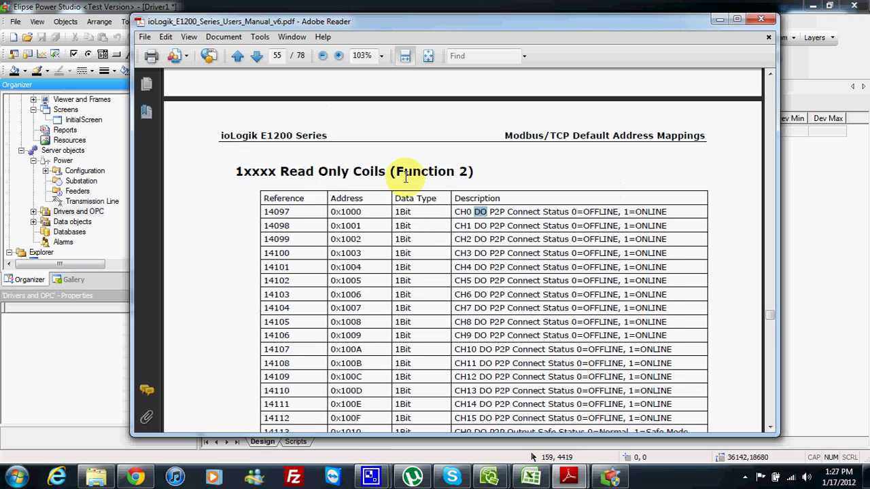
scroll(321, 234, down, 15)
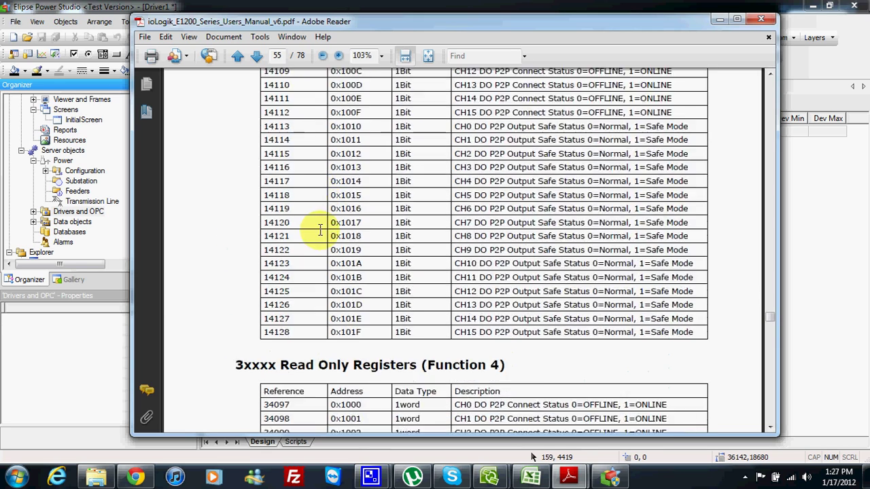
scroll(320, 229, down, 20)
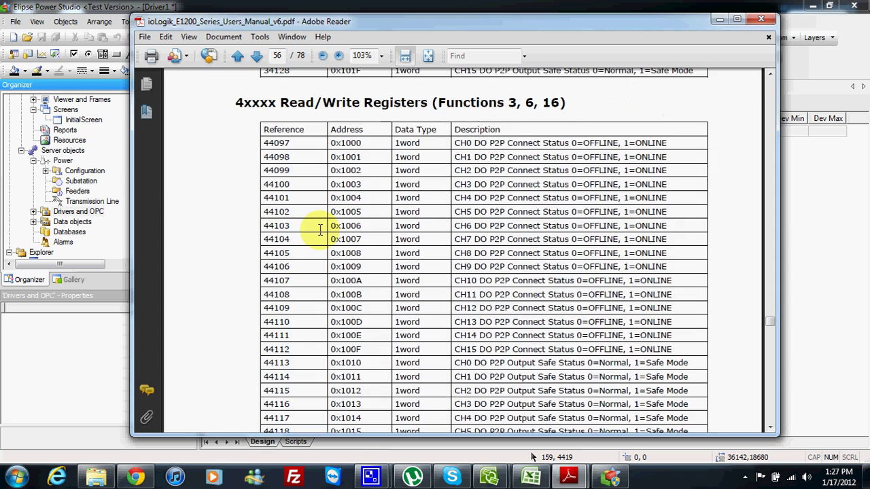
scroll(320, 230, down, 15)
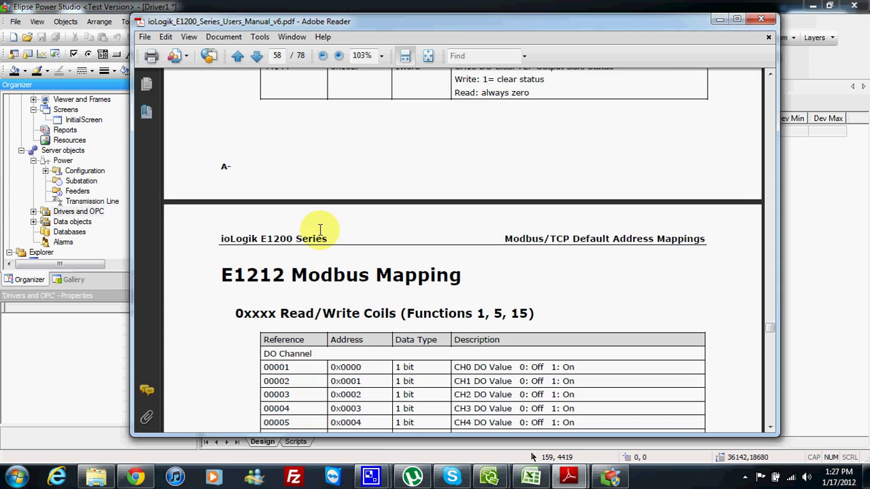
scroll(320, 230, down, 4)
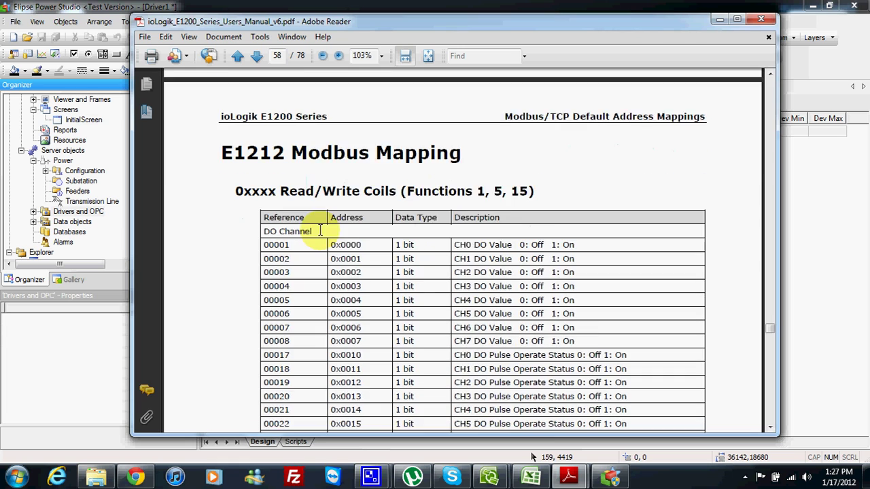
scroll(320, 229, down, 2)
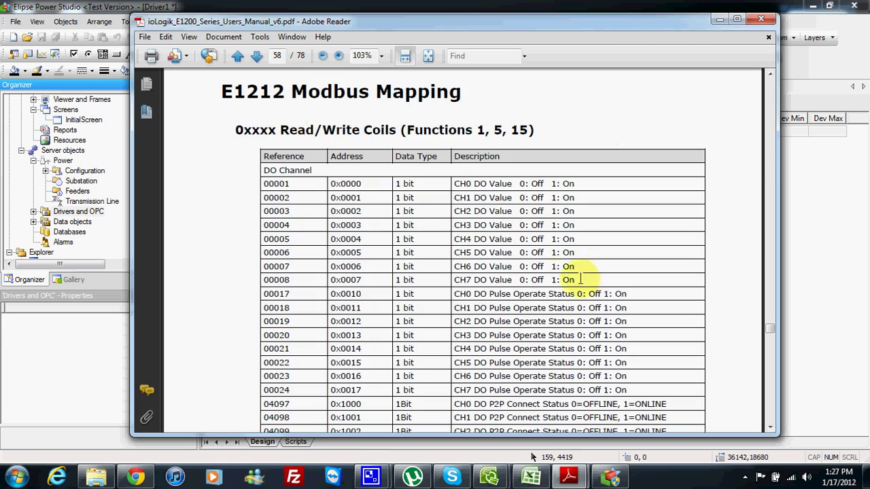
Highlight the CH0 DO Value, reference 00001, and the 0xxxx Read/Write Coils heading
drag(580, 279, 462, 280)
click(511, 267)
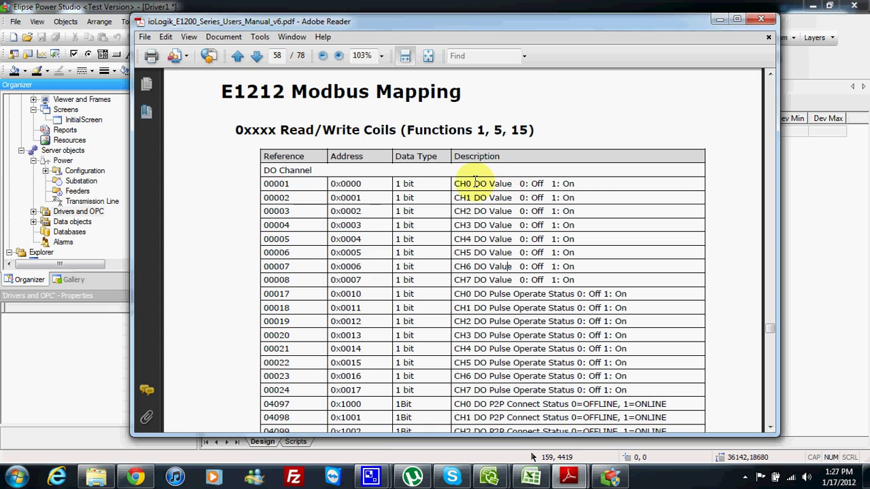
drag(474, 182, 511, 184)
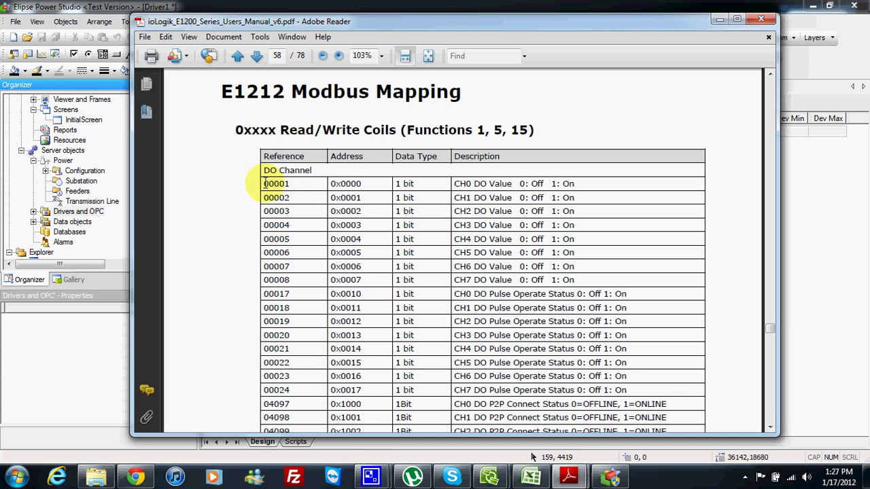
drag(265, 183, 289, 183)
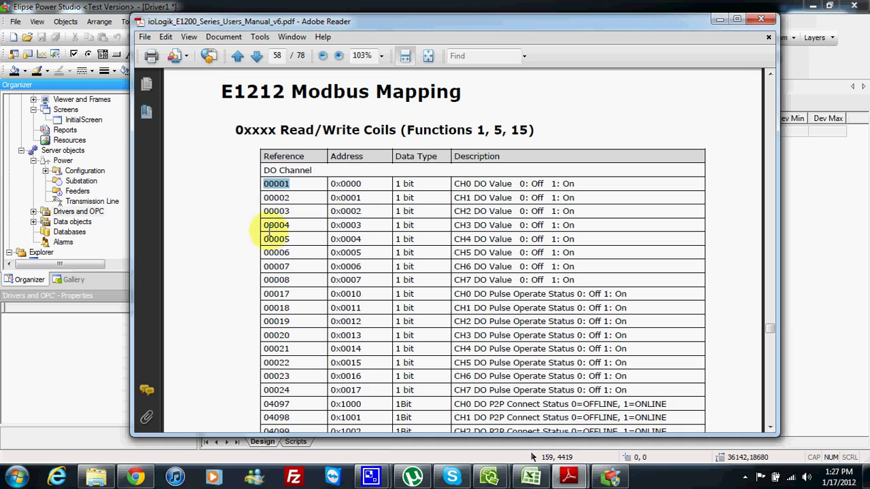
drag(234, 130, 274, 130)
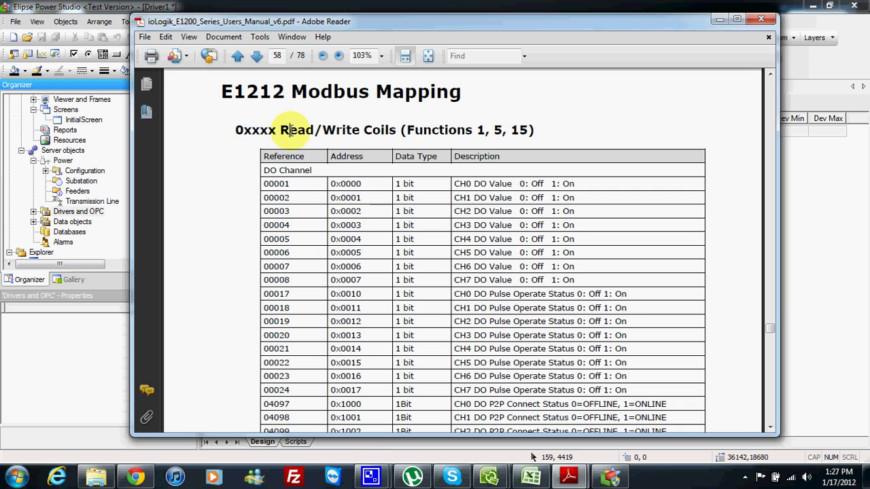
drag(397, 130, 290, 128)
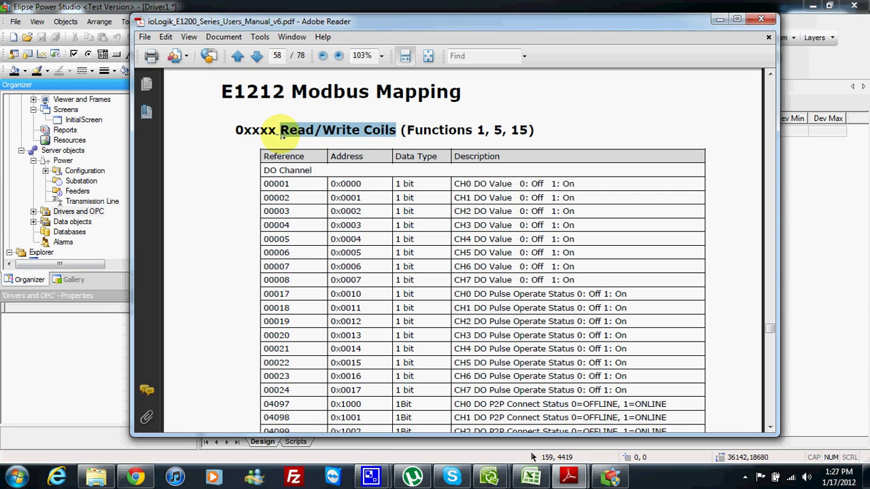
scroll(281, 134, down, 2)
scroll(281, 133, up, 1)
scroll(281, 134, down, 15)
scroll(281, 135, down, 20)
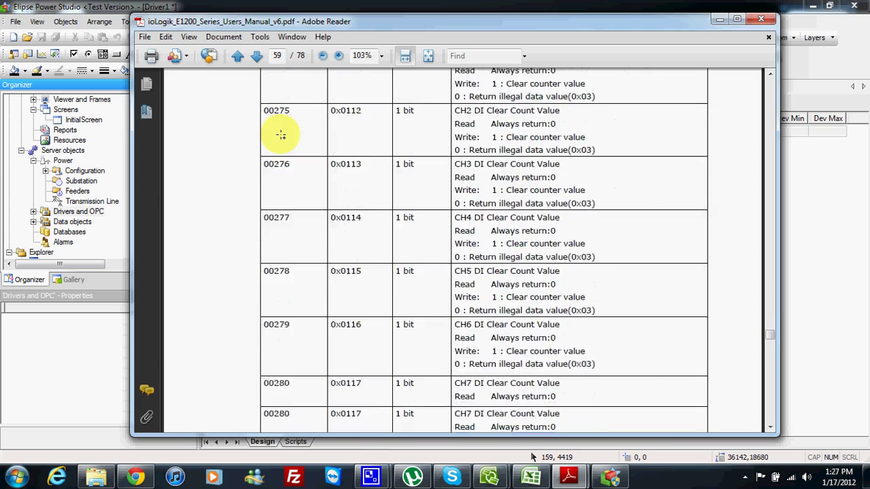
scroll(280, 134, down, 5)
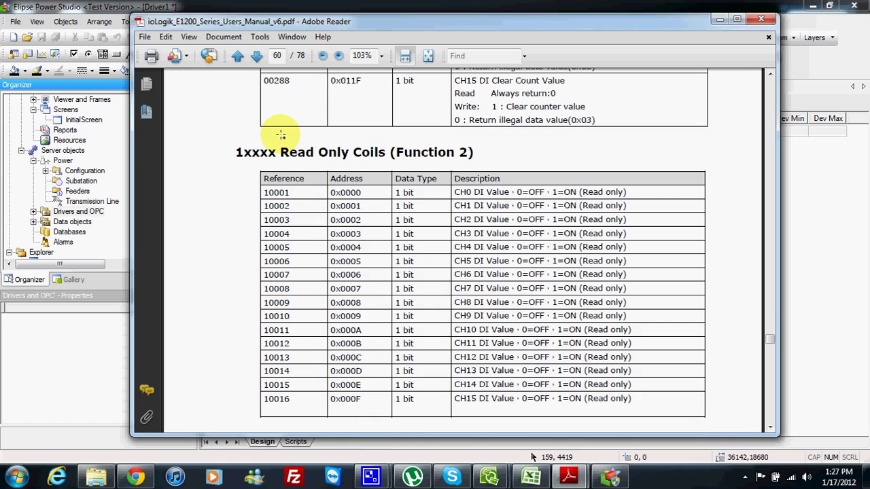
scroll(280, 135, down, 1)
drag(508, 162, 481, 161)
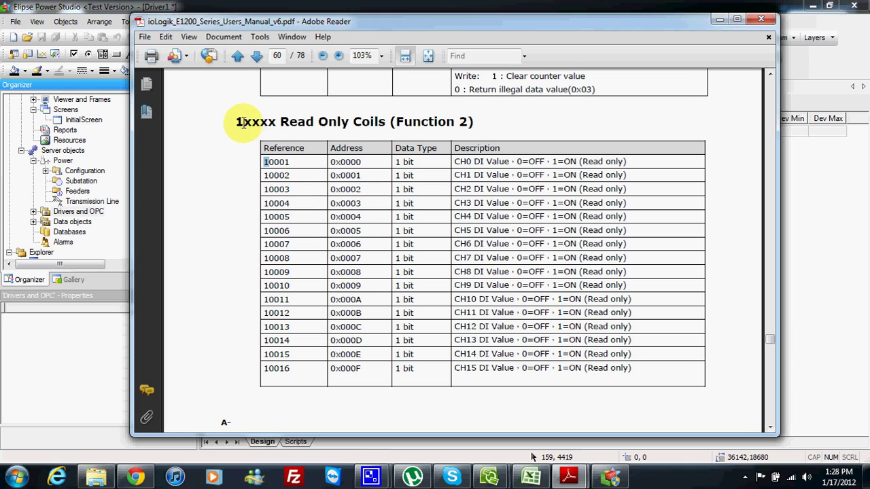
drag(279, 121, 349, 122)
mouse_move(234, 121)
mouse_down()
mouse_move(276, 122)
mouse_move(239, 123)
mouse_up()
click(280, 124)
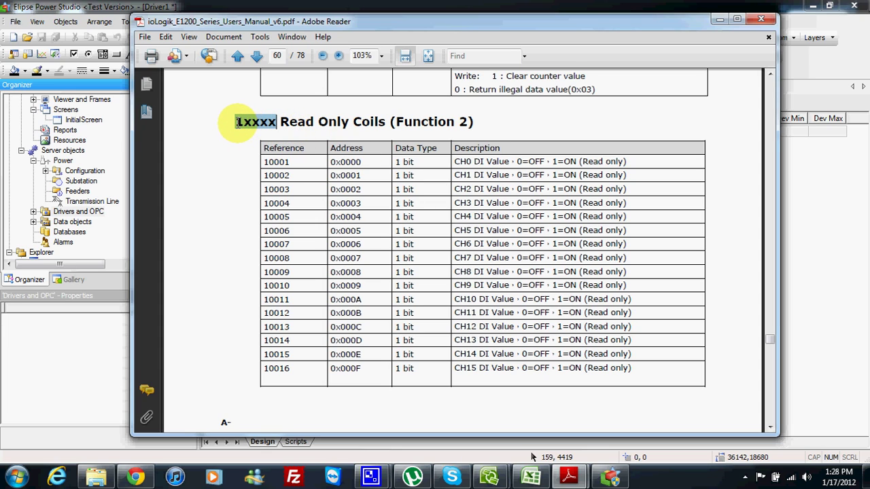
drag(351, 121, 246, 122)
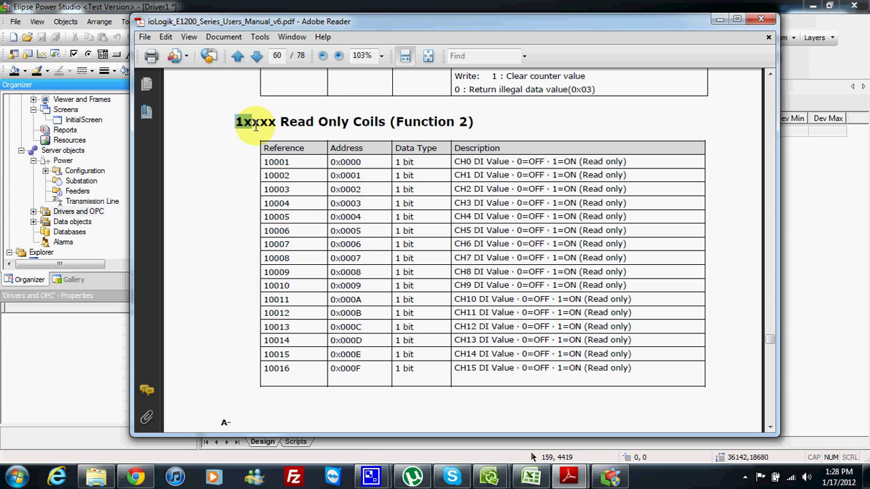
drag(258, 123, 237, 123)
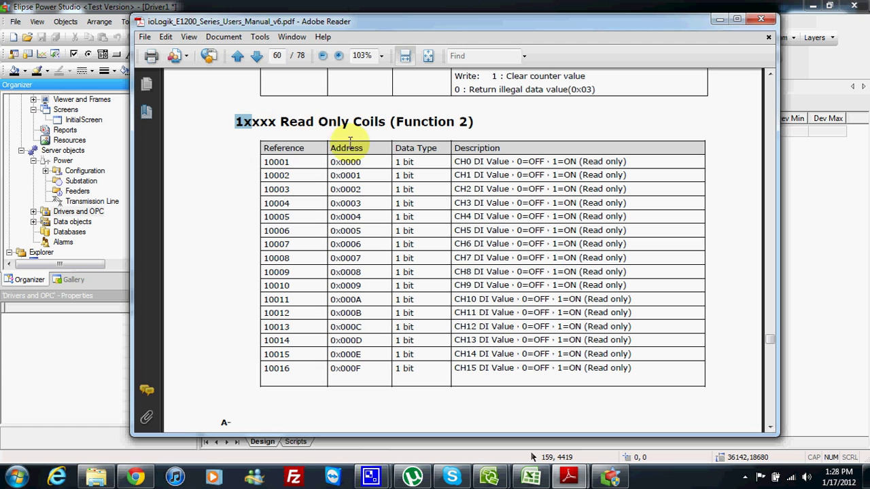
click(568, 476)
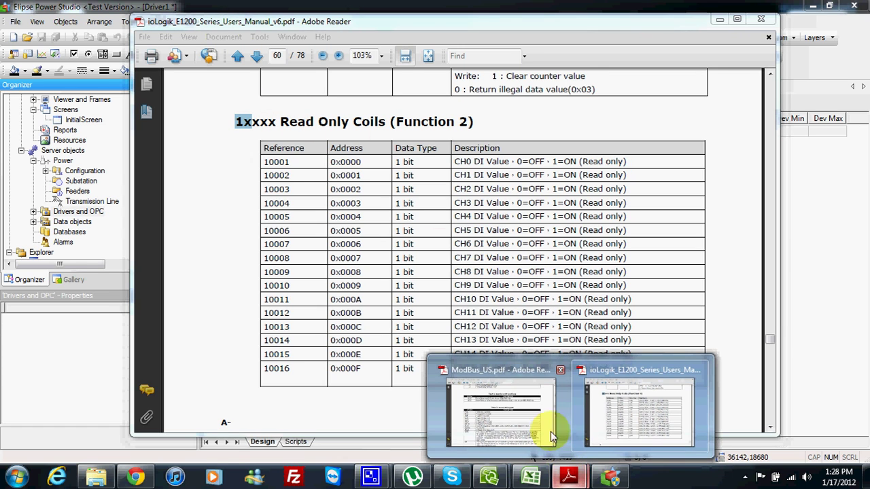
Bring ModBus_US.pdf to the front and jump to page 3
click(551, 432)
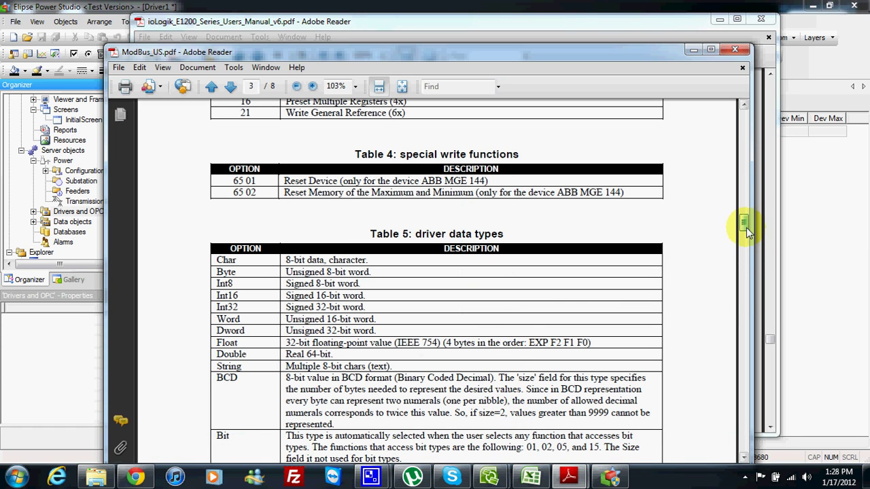
drag(746, 228, 745, 116)
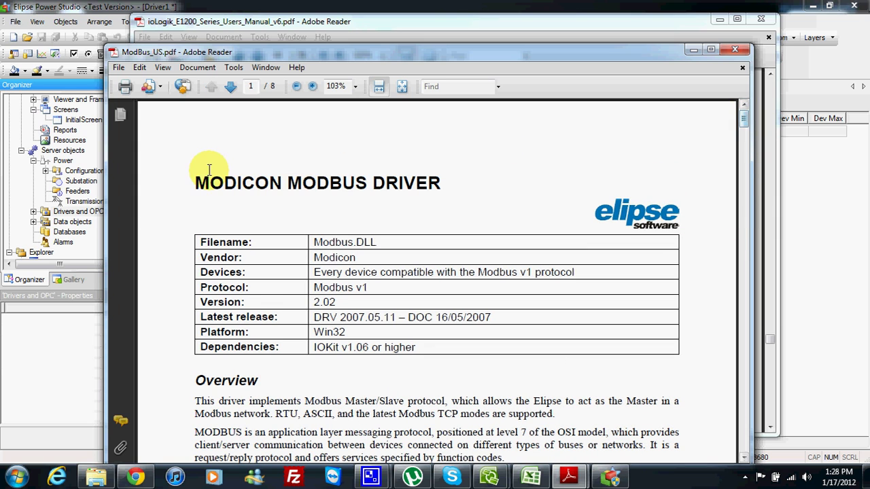
drag(194, 181, 431, 180)
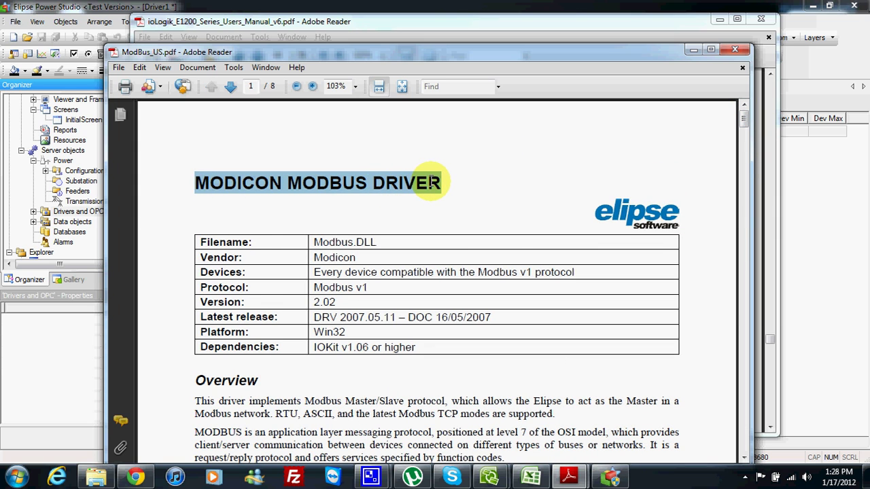
scroll(432, 180, down, 1)
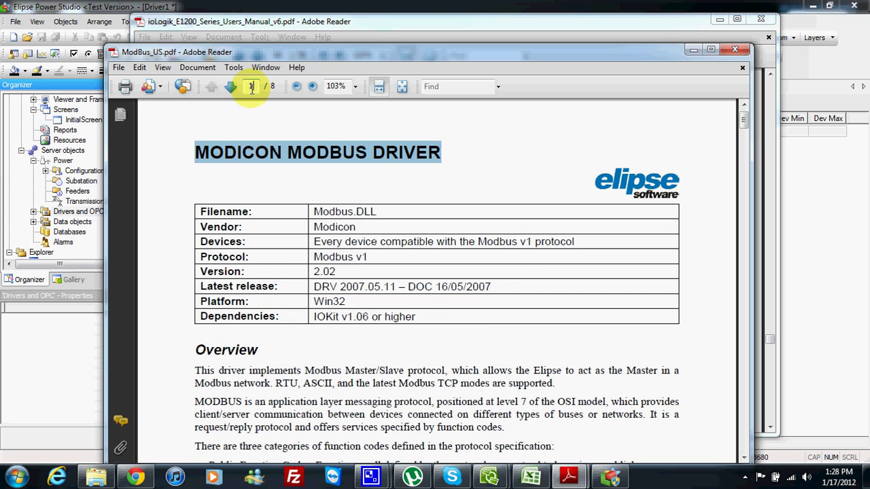
text(3)
key(Return)
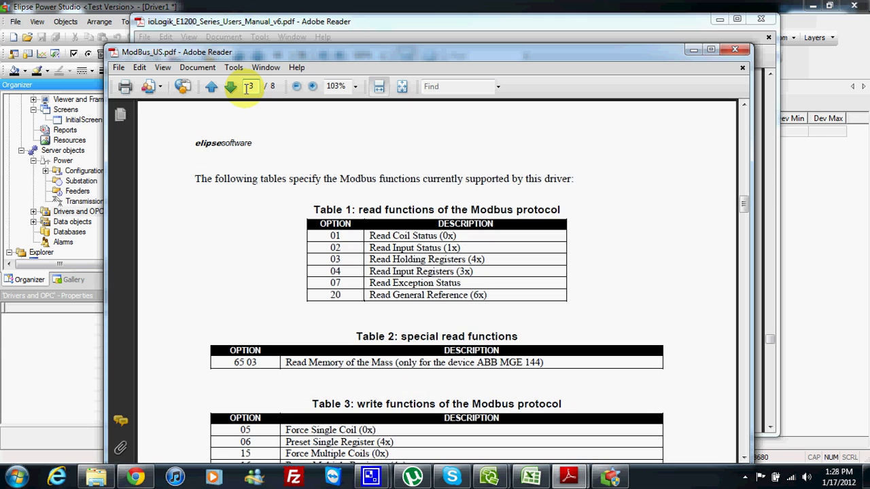
Highlight the Table 1 read-functions heading and the Read Input Status and Read Coil Status entries
scroll(397, 156, down, 2)
drag(314, 146, 545, 146)
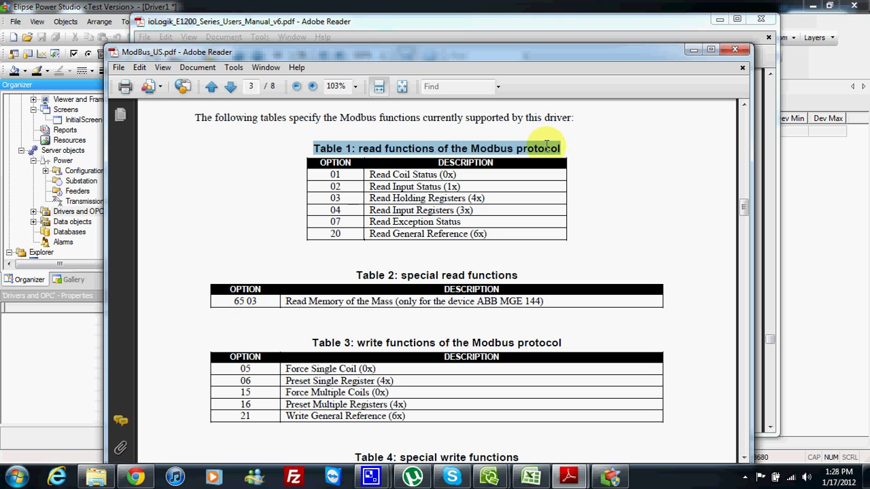
drag(462, 186, 371, 186)
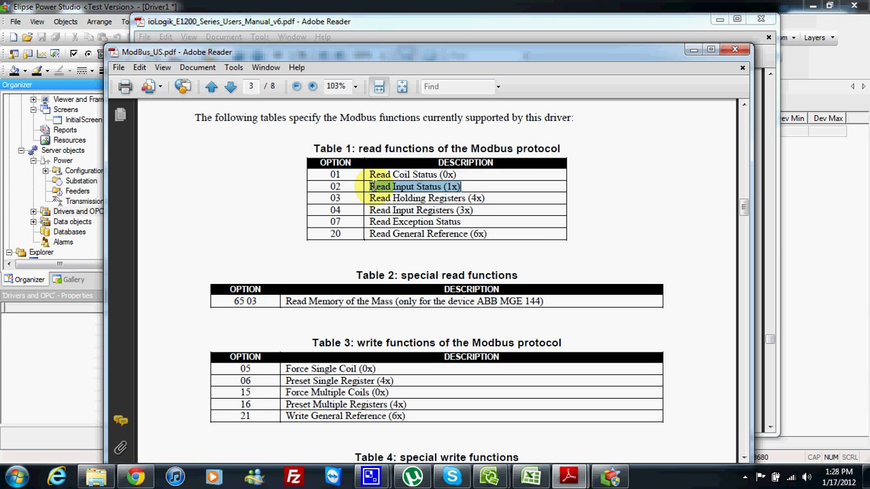
click(338, 186)
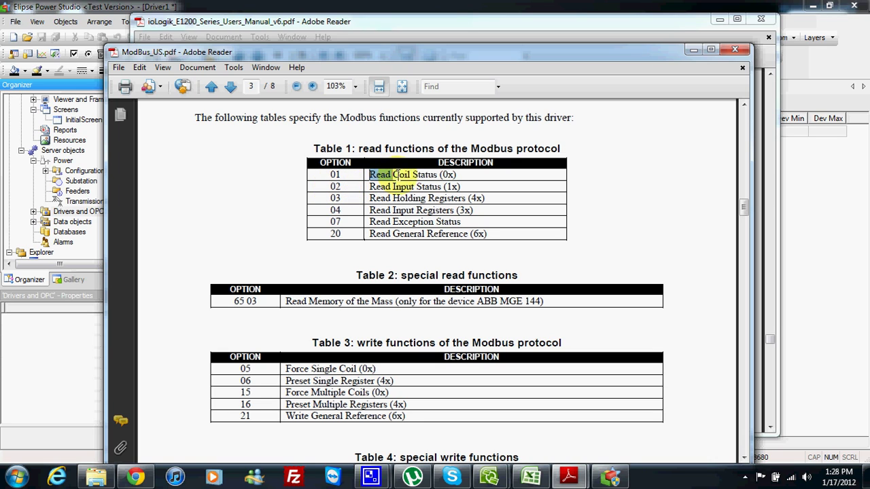
drag(394, 174, 454, 175)
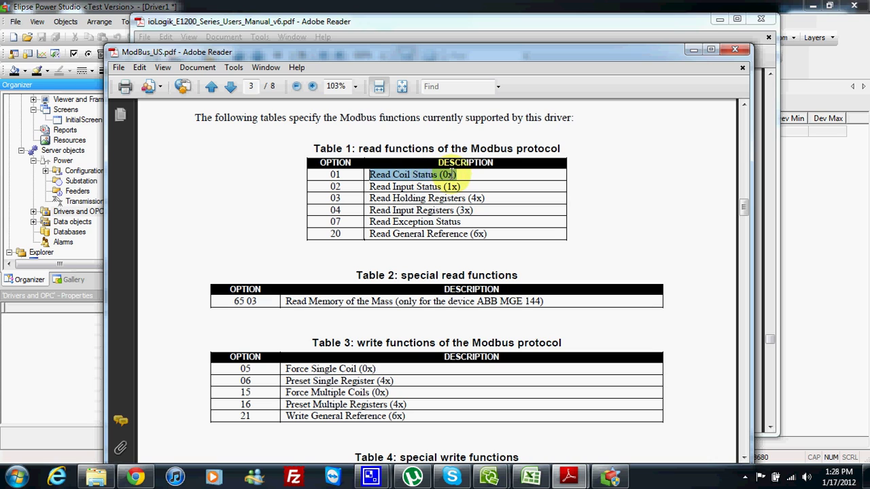
click(336, 174)
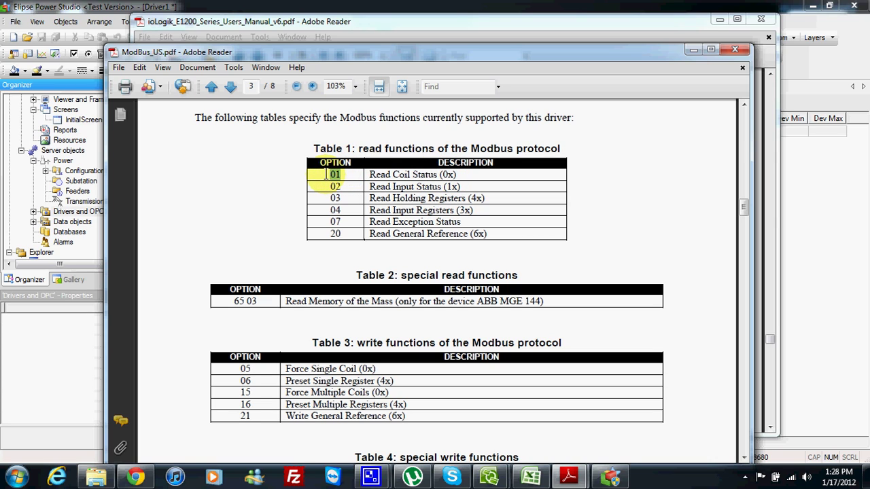
Add Modbus operation 01 with read function 02, write 15 on bit data, and apply the driver settings
drag(322, 59, 348, 57)
click(88, 16)
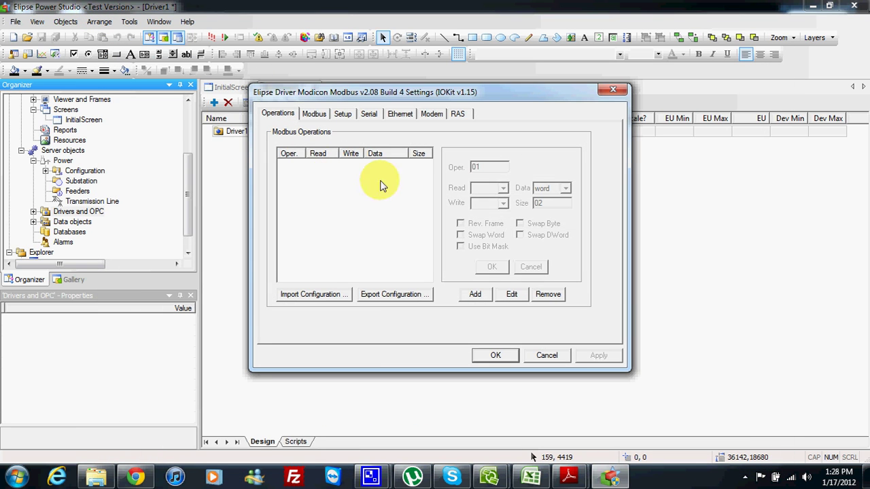
click(476, 295)
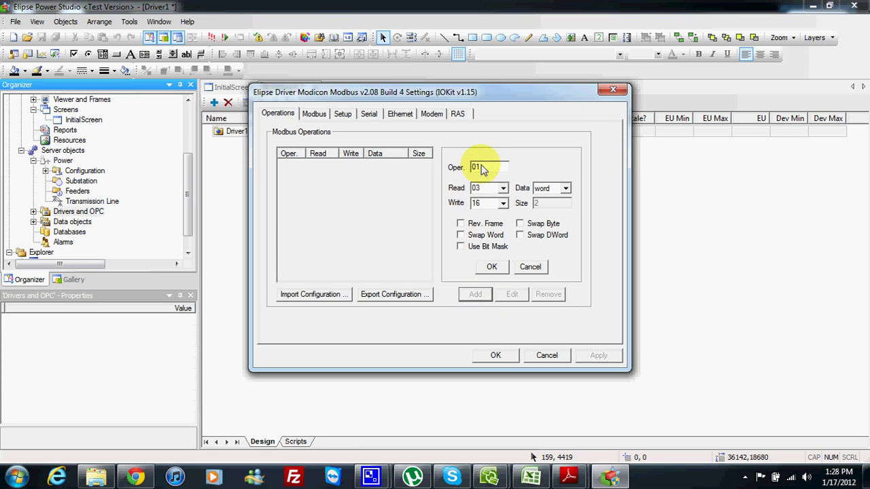
key(BackSpace)
text(1)
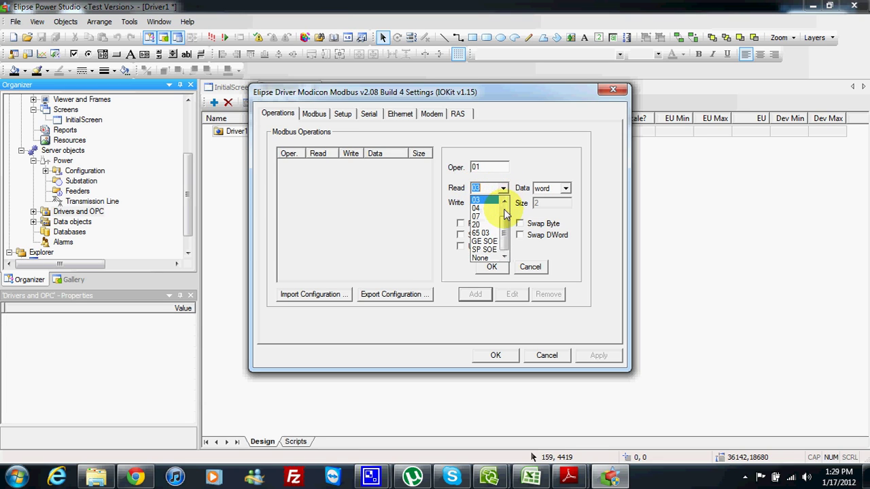
click(490, 203)
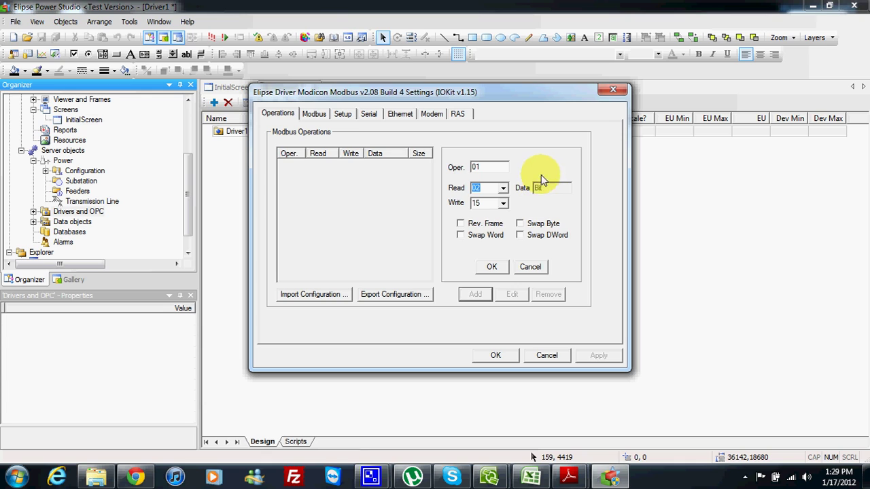
click(491, 267)
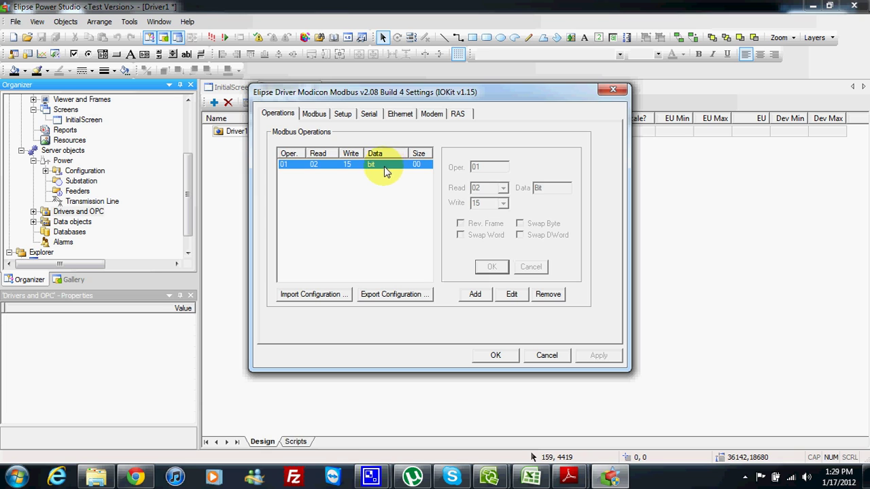
click(495, 356)
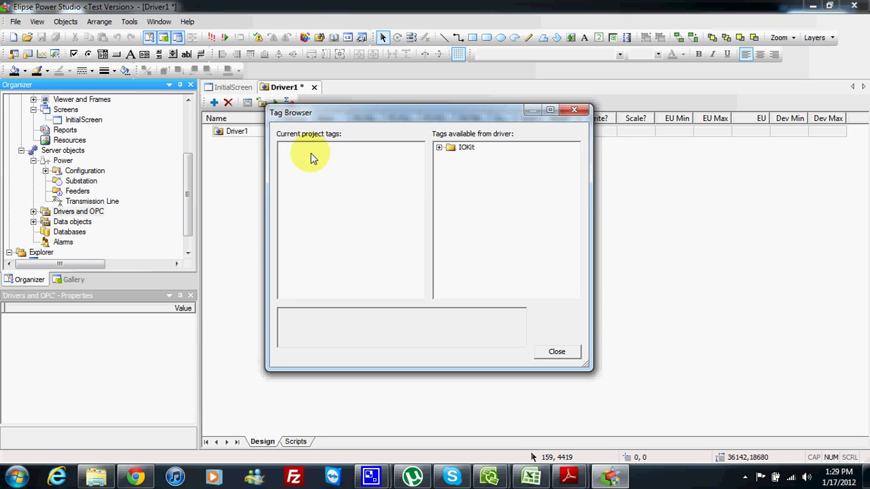
In the Tag Browser, expand IOKit and its General, Modem, Ethernet and Parameters tag groups
click(439, 148)
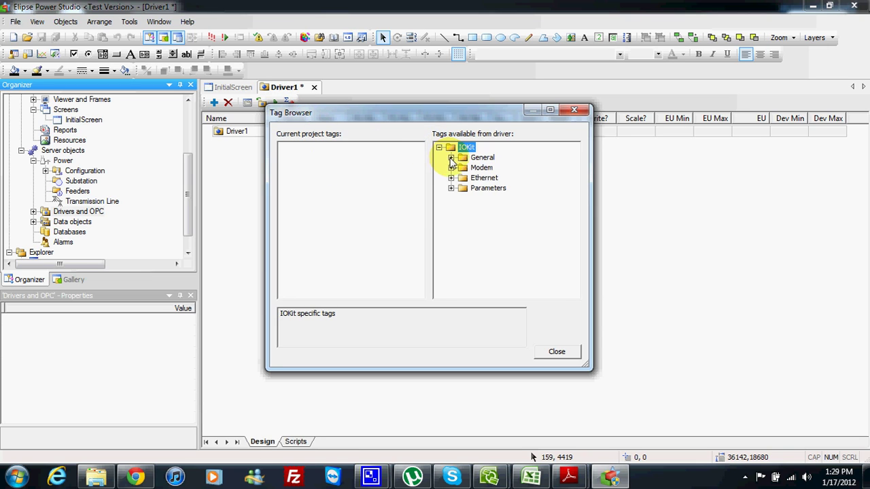
click(450, 157)
click(450, 208)
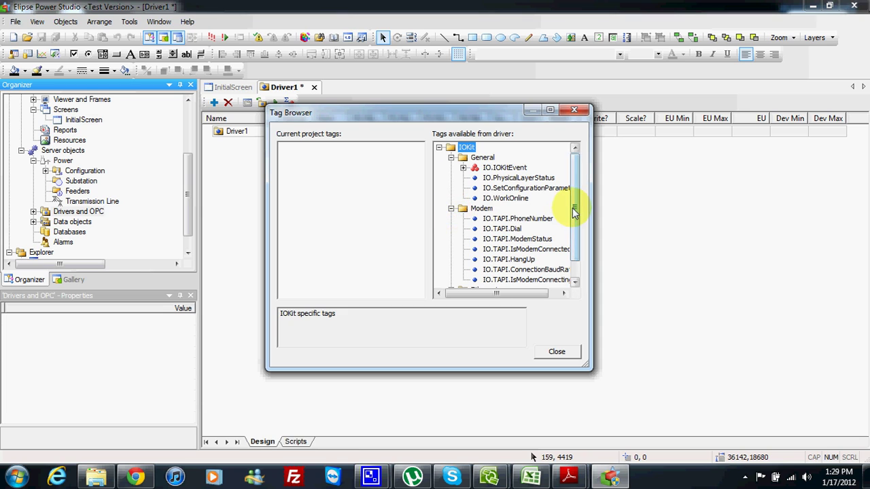
drag(572, 213, 572, 281)
click(451, 259)
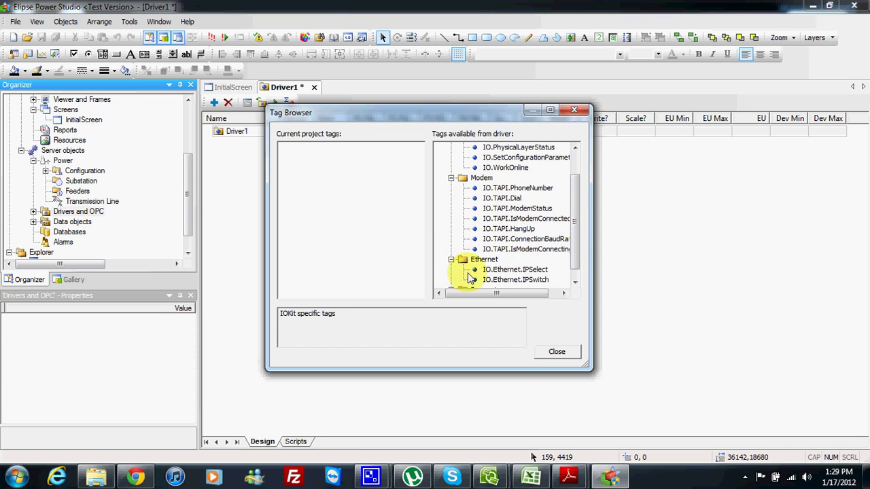
drag(575, 245, 575, 252)
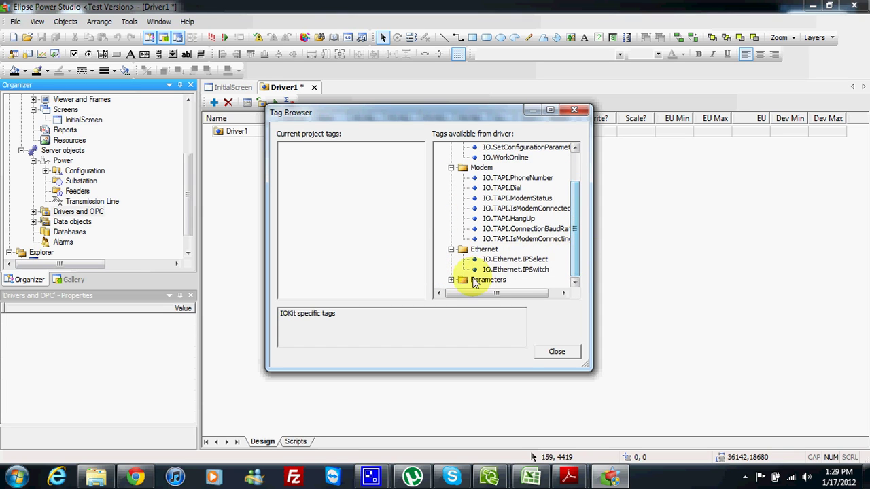
click(451, 280)
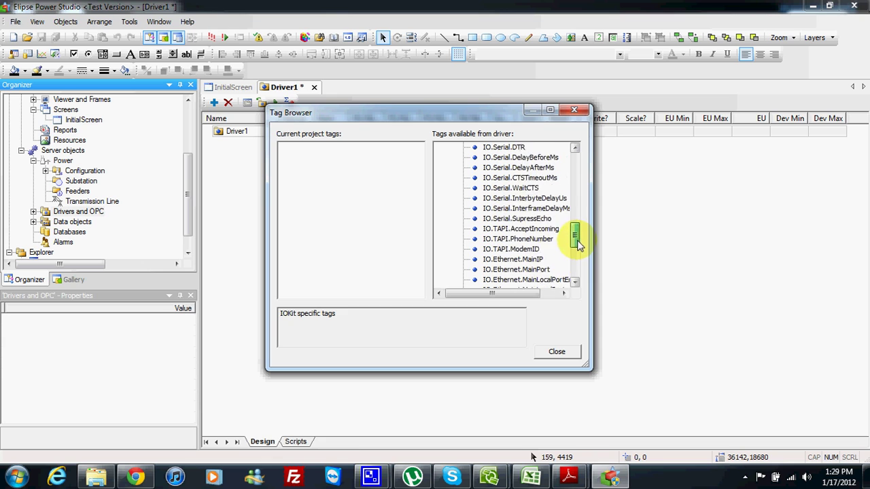
drag(576, 212, 577, 243)
Close the Tag Browser, save, and add an 8-element I/O block named DI under Driver1
click(556, 353)
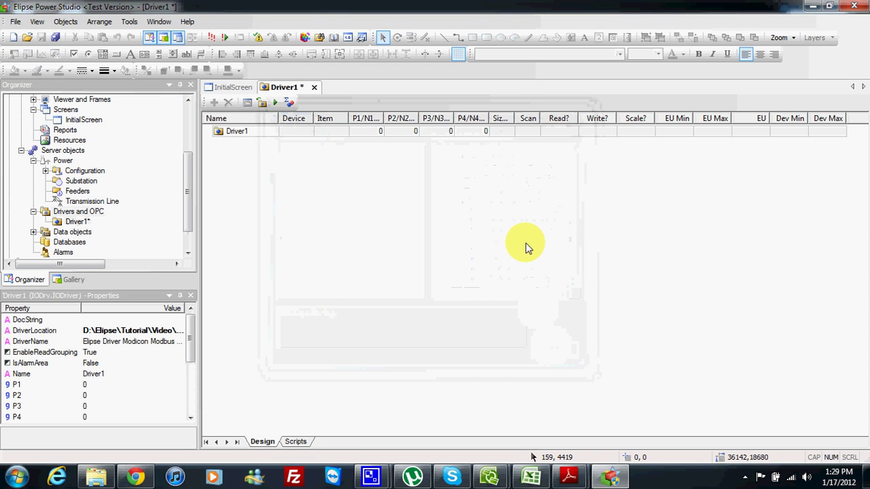
click(57, 39)
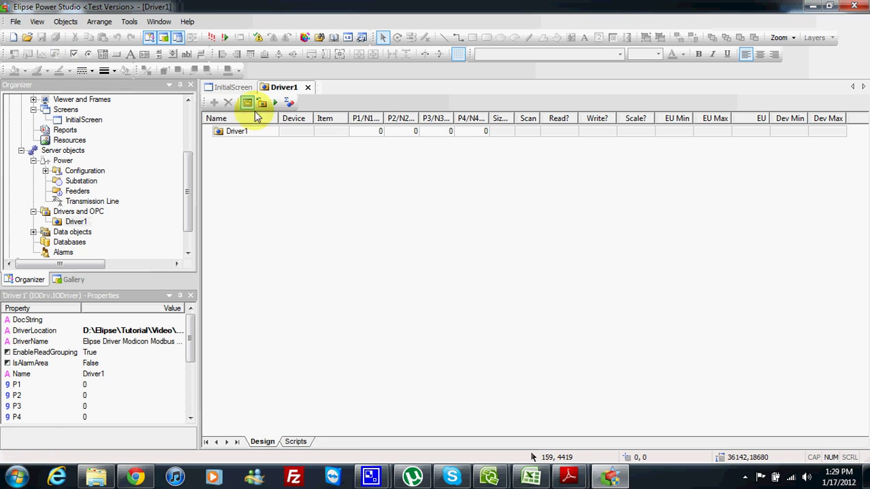
right_click(238, 131)
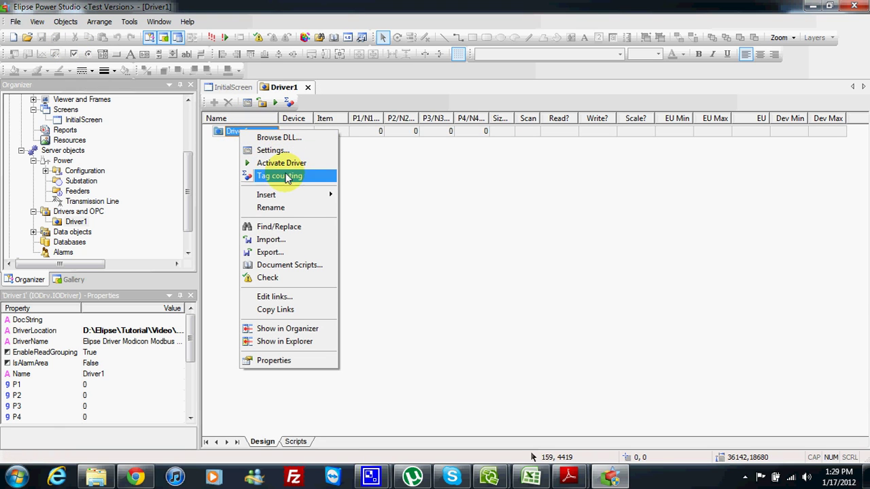
mouse_move(287, 197)
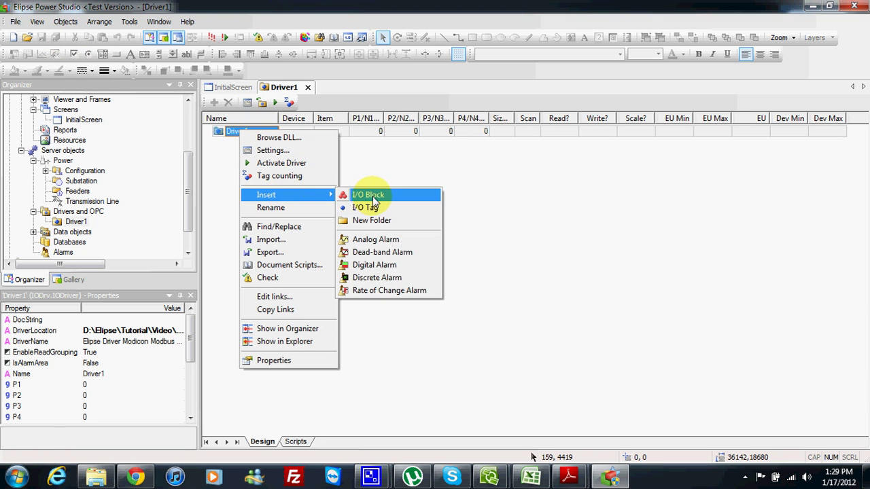
click(350, 197)
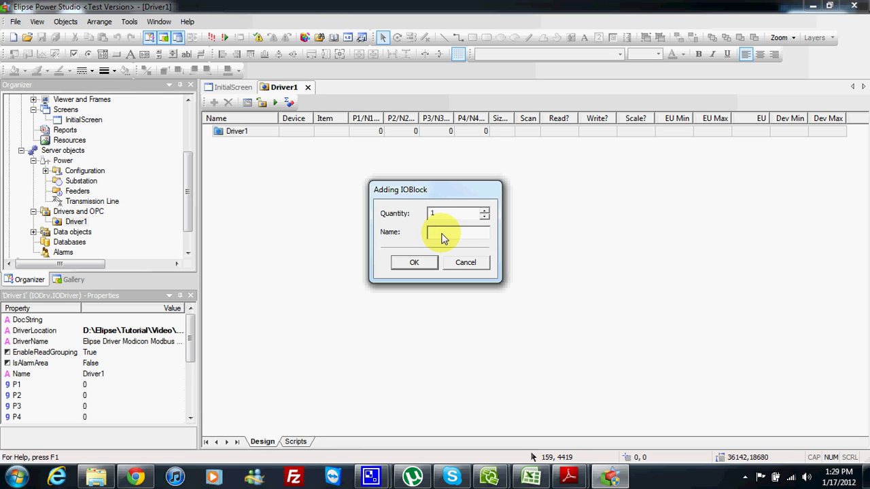
text(DI)
click(414, 262)
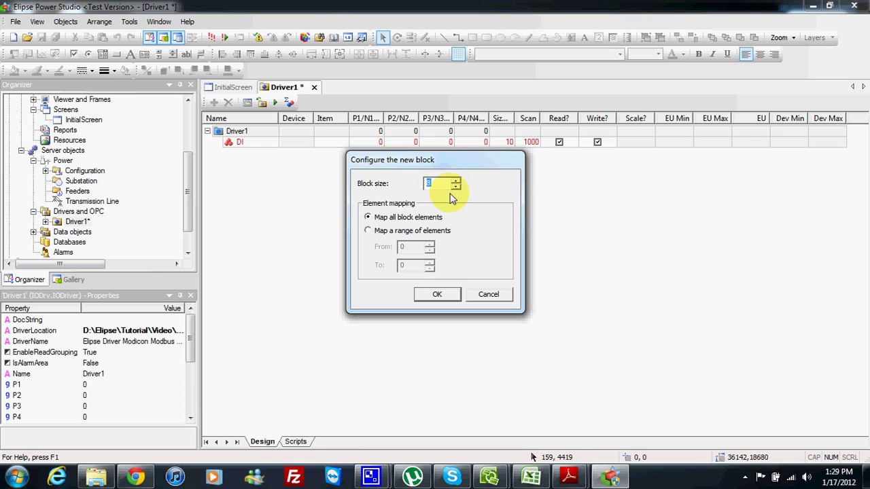
click(433, 293)
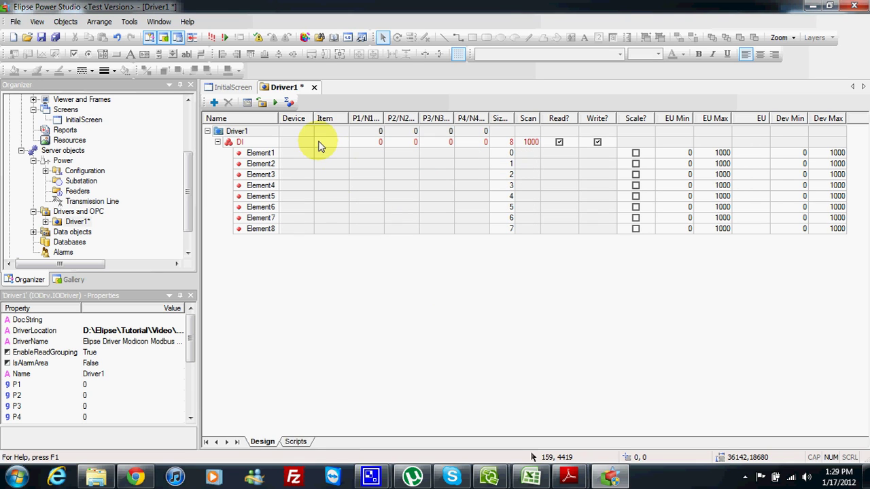
Enter 1 in the DI block's P1/N1 and P2/N2 cells, checking the driver settings in between
click(360, 140)
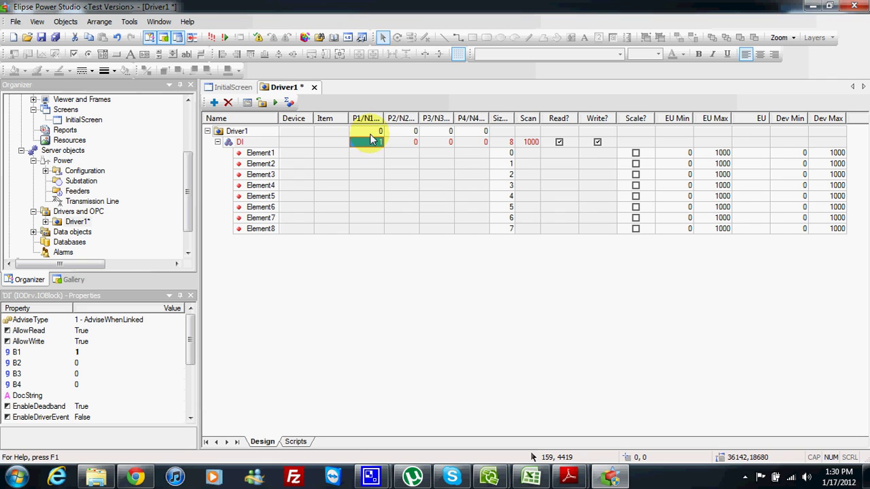
click(402, 145)
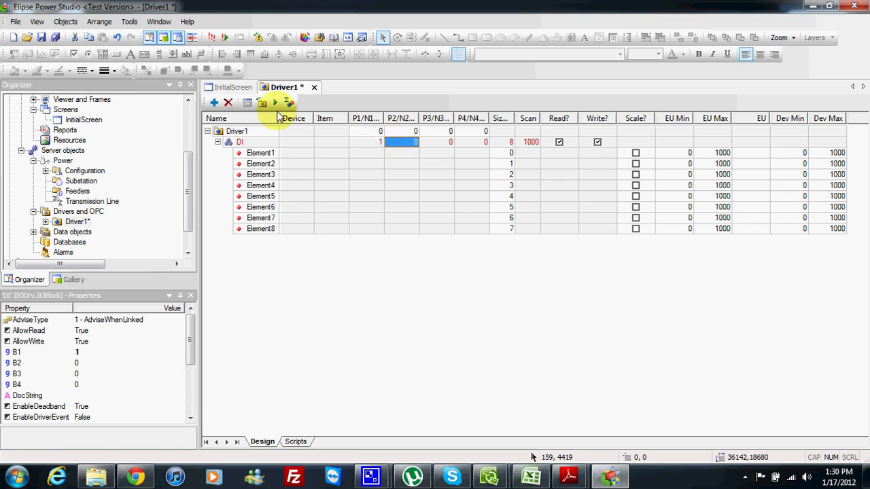
click(247, 103)
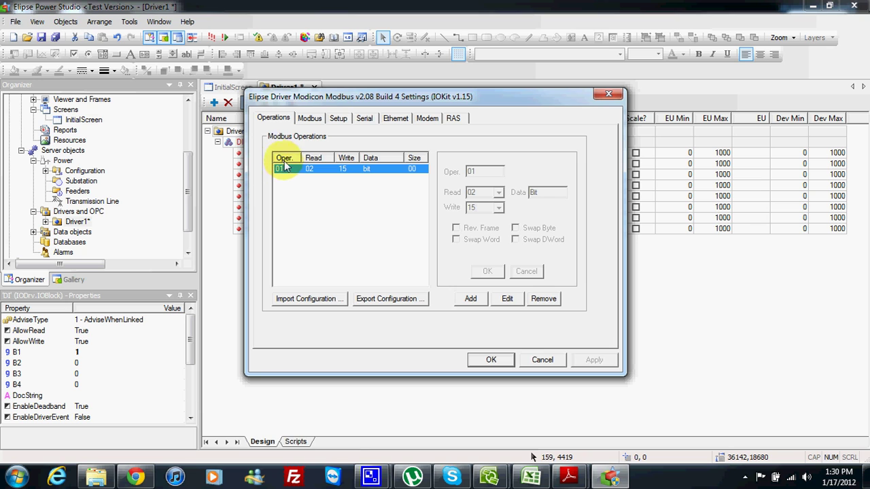
click(489, 359)
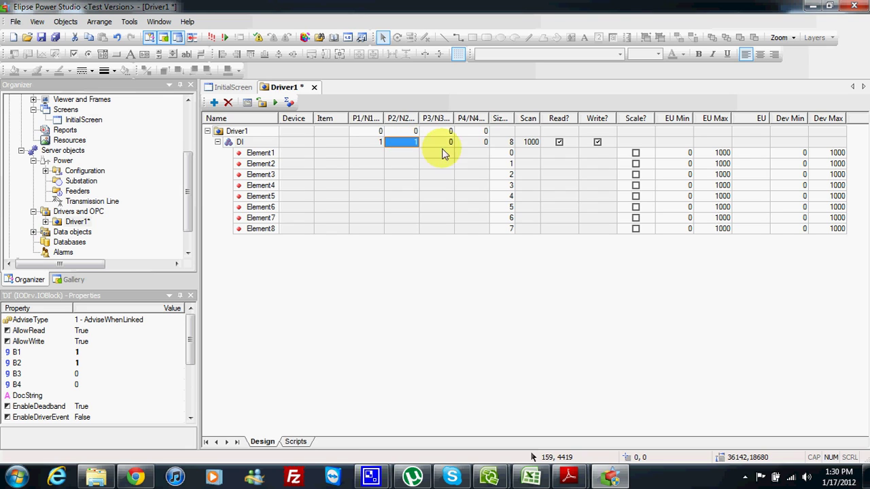
click(474, 148)
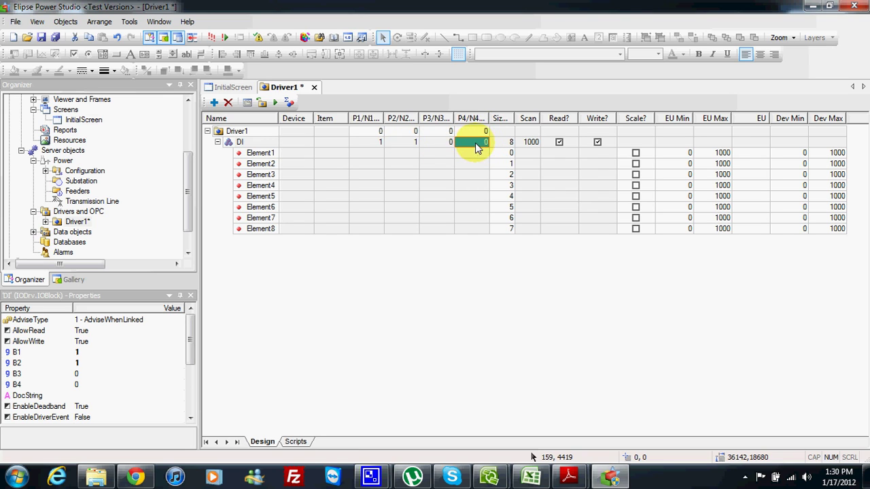
Check that the driver settings' Modbus tab shows ModbusTCP mode, then close the dialog
click(247, 102)
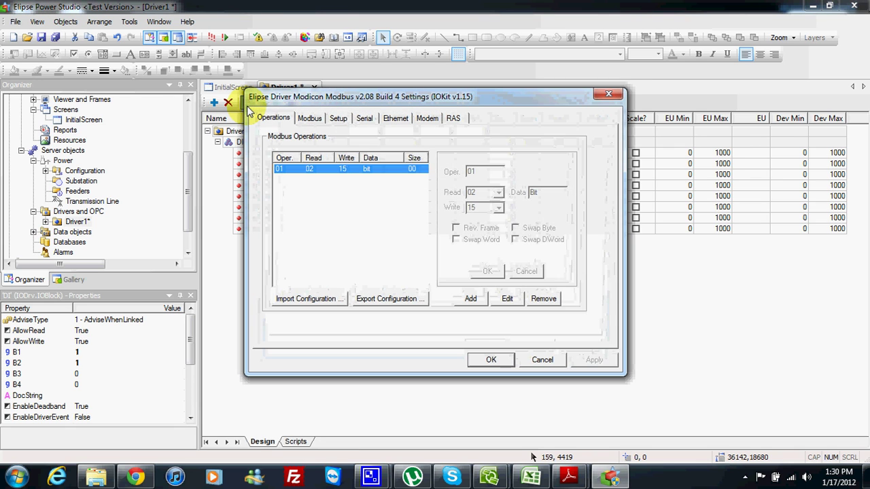
click(309, 119)
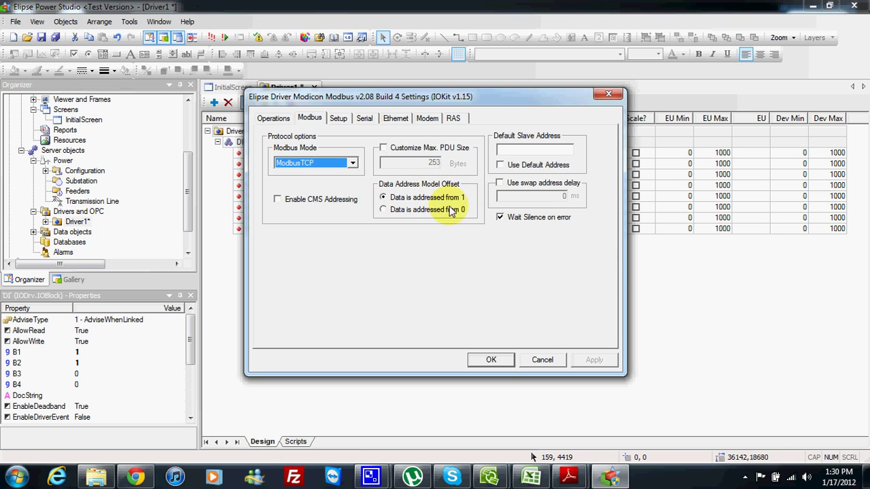
click(502, 363)
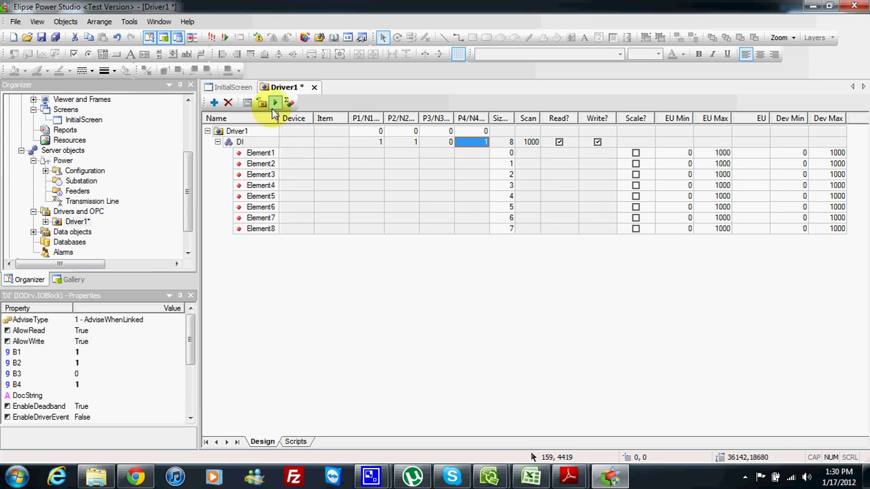
Save all, activate communication, and select DI Element1 to see its live value
click(56, 38)
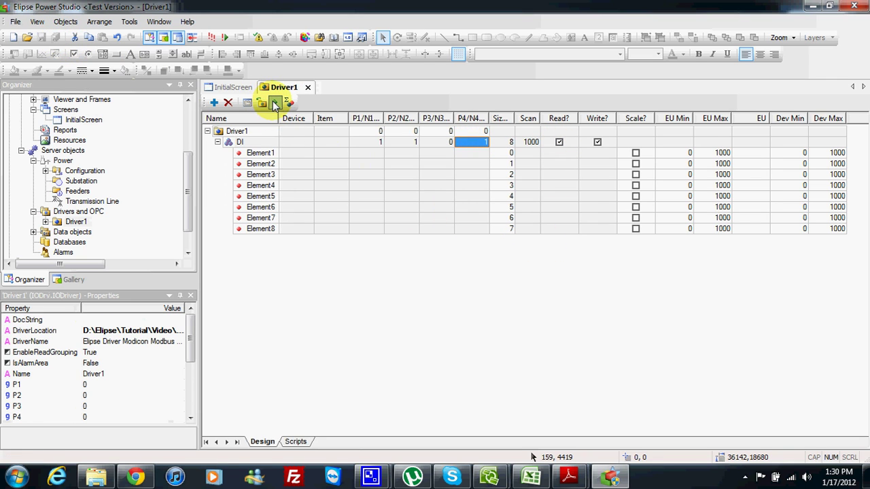
click(276, 103)
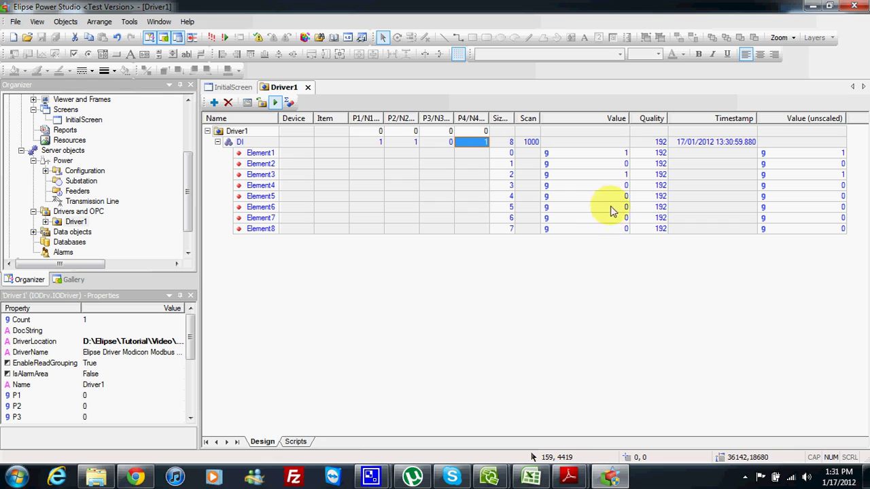
click(363, 153)
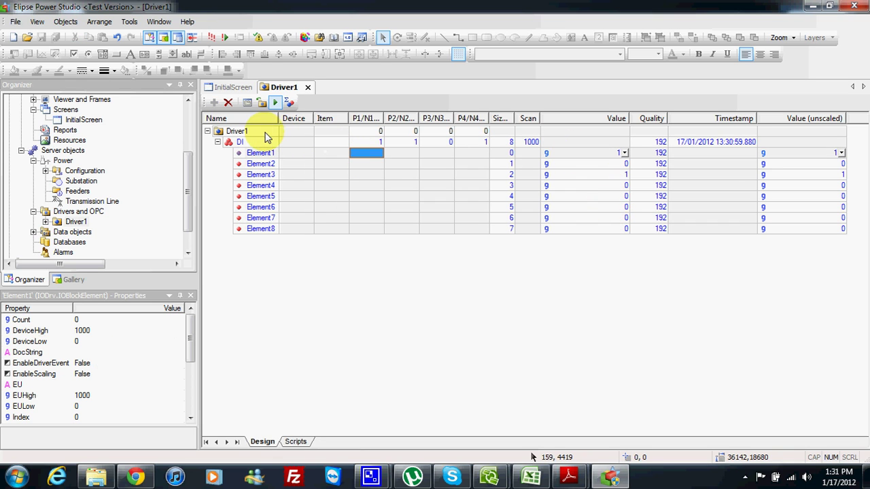
With the driver settings open, select Table 1's 01 Read Coil Status entry in ModBus_US.pdf
click(248, 107)
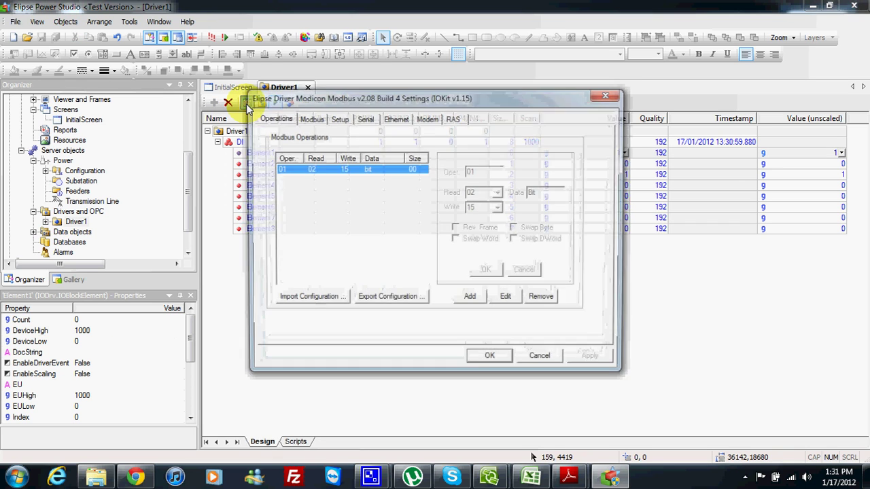
drag(229, 87, 327, 96)
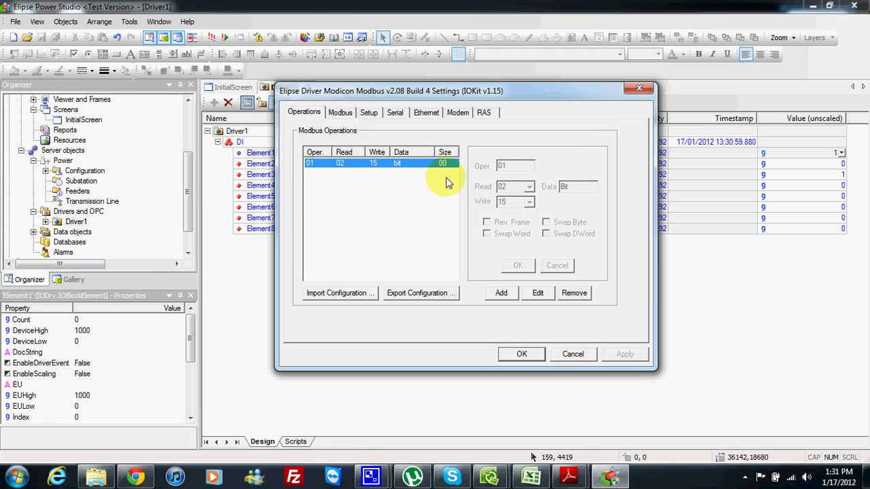
click(568, 477)
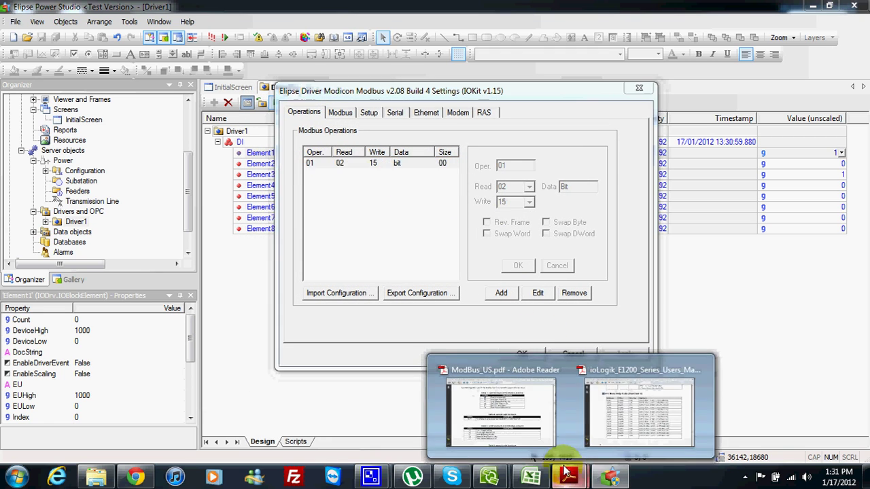
click(563, 418)
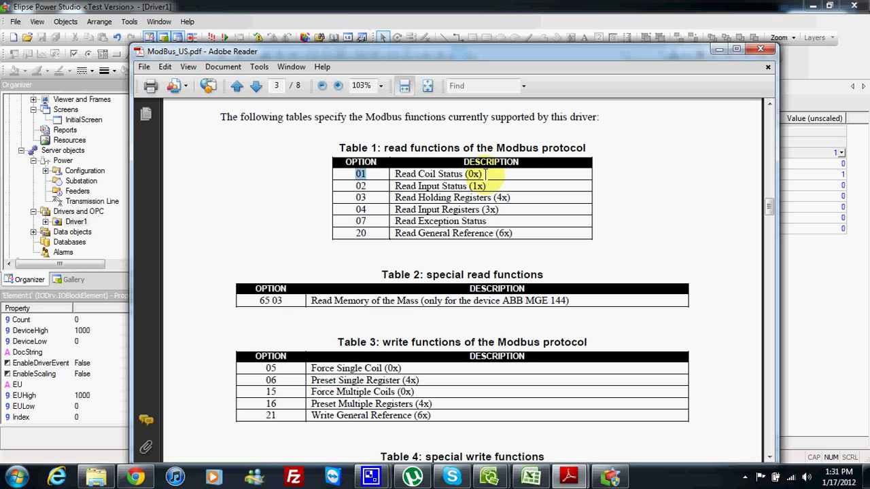
drag(401, 172, 476, 173)
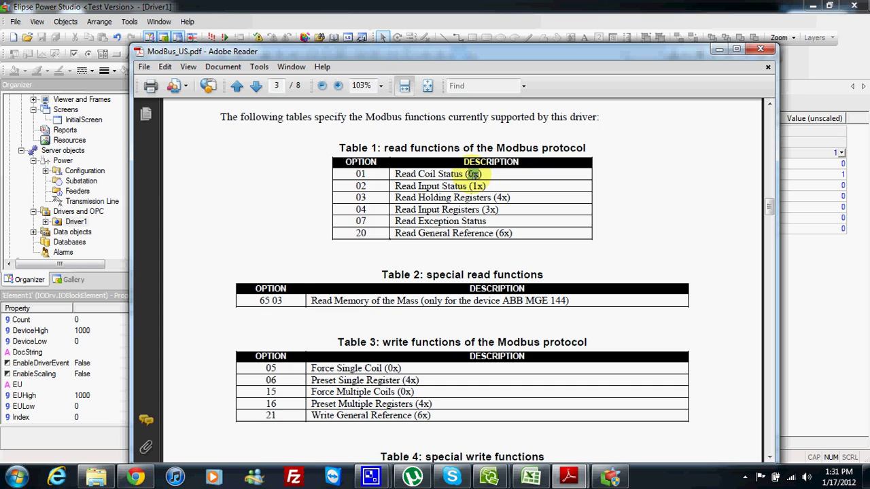
drag(476, 175, 376, 178)
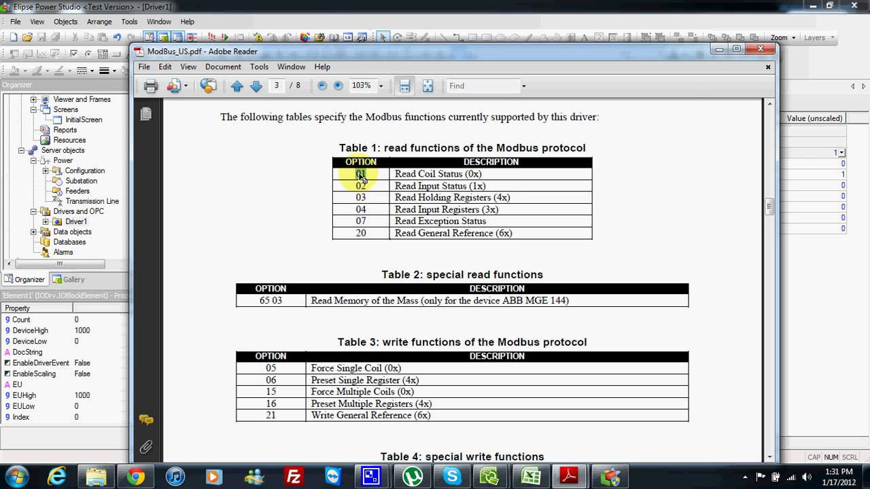
Add Modbus operation 02 with read function 01, write 15, bit data
click(718, 49)
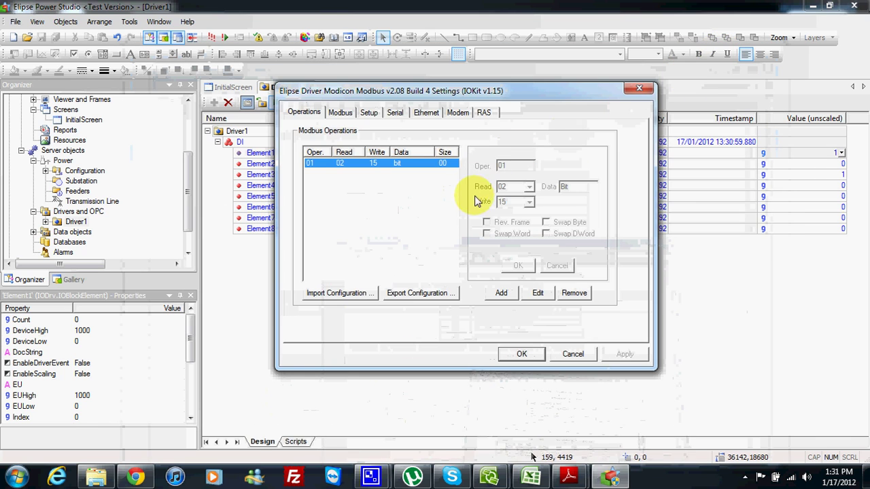
click(502, 293)
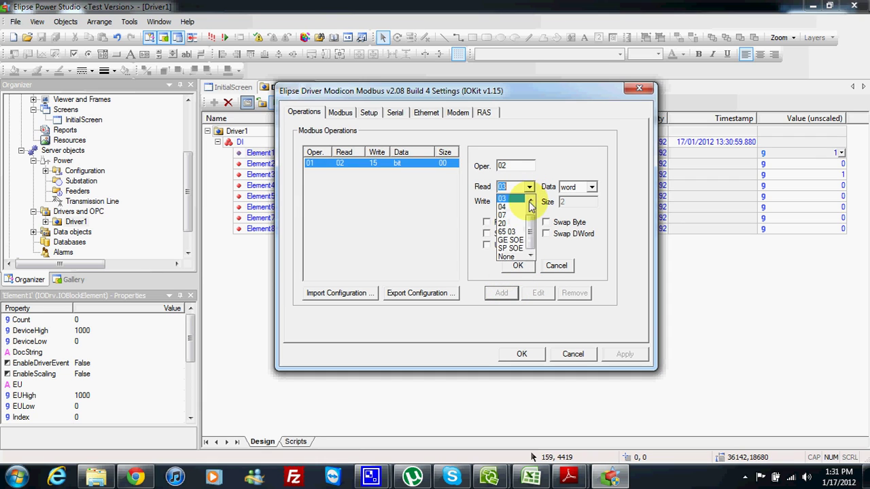
click(515, 204)
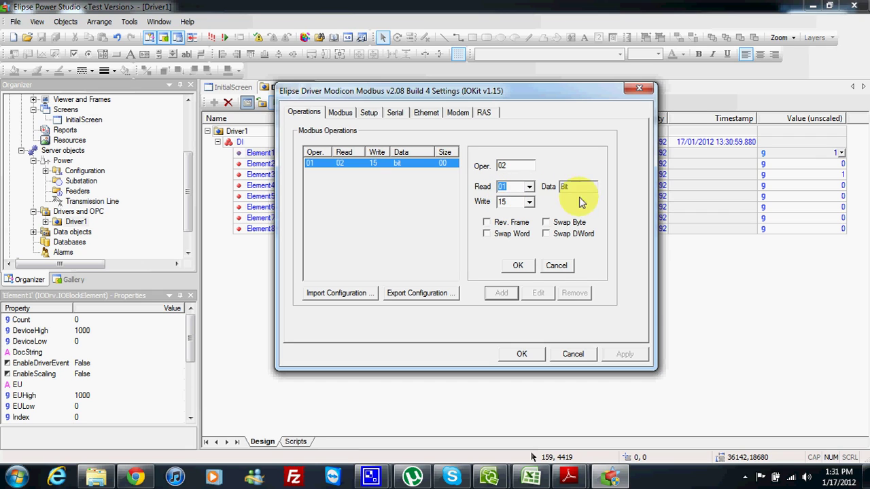
click(516, 265)
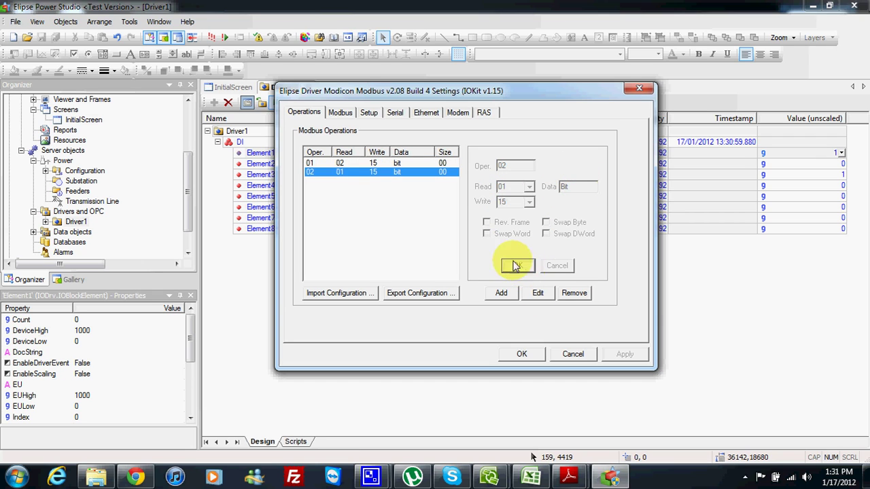
Review operations 01 and 02, apply the driver settings, and stop communication
click(360, 164)
click(360, 172)
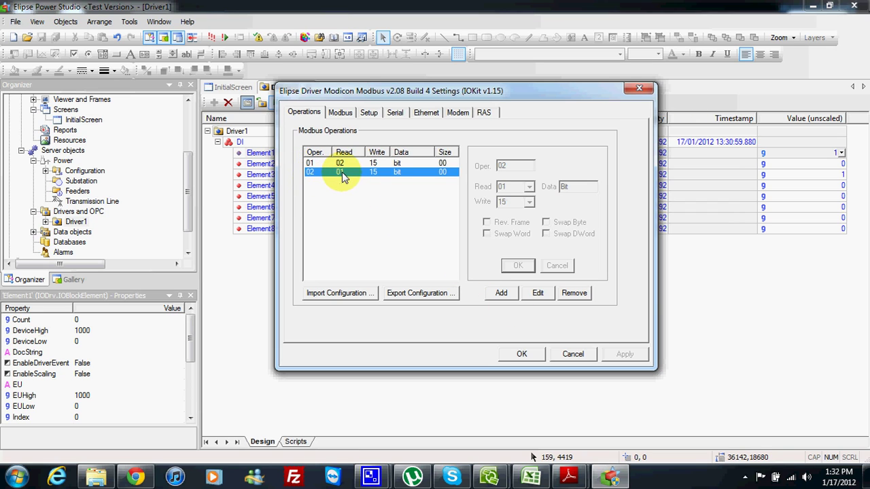
click(311, 163)
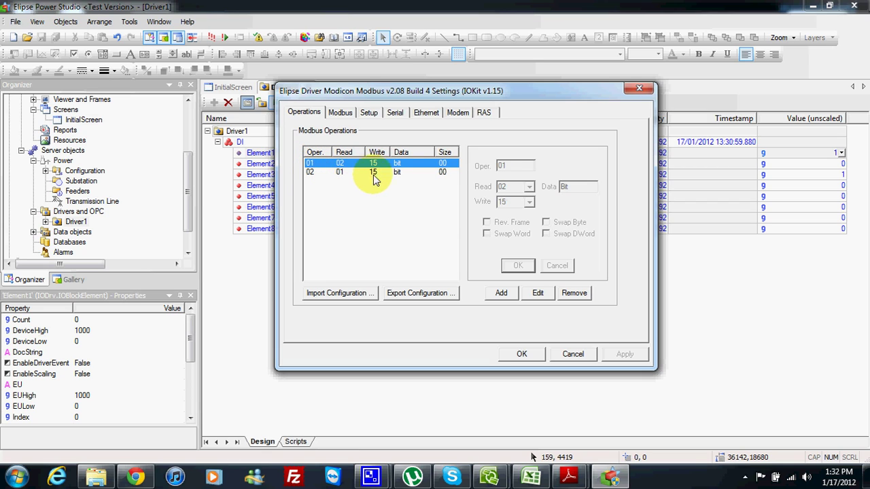
click(521, 354)
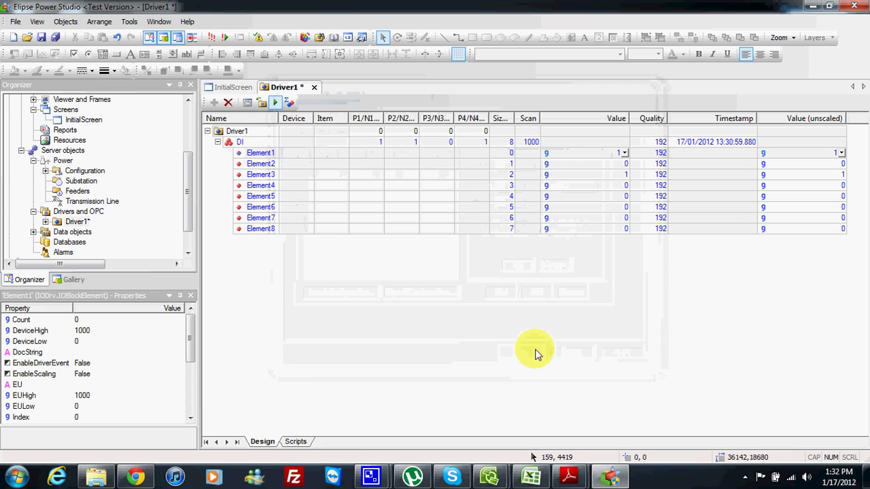
click(276, 103)
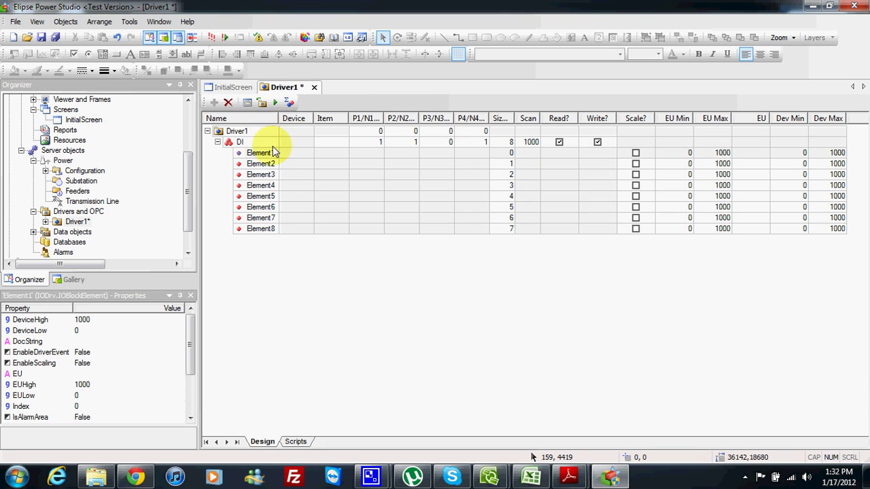
Insert an 8-element I/O block named DO under Driver1
right_click(244, 132)
mouse_move(304, 201)
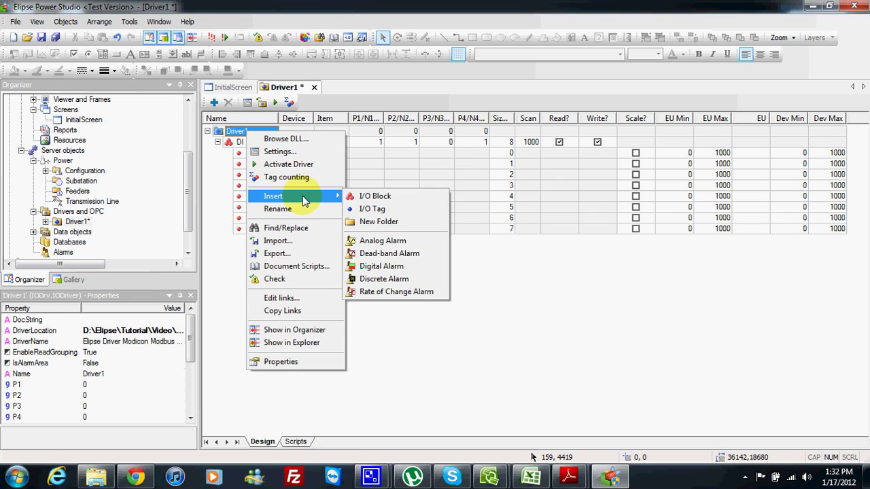
click(364, 196)
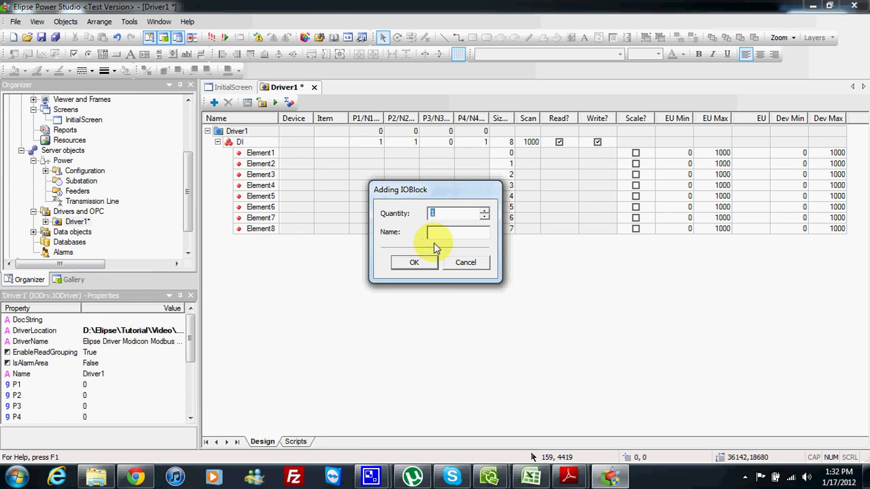
text(DO)
key(Return)
text(8)
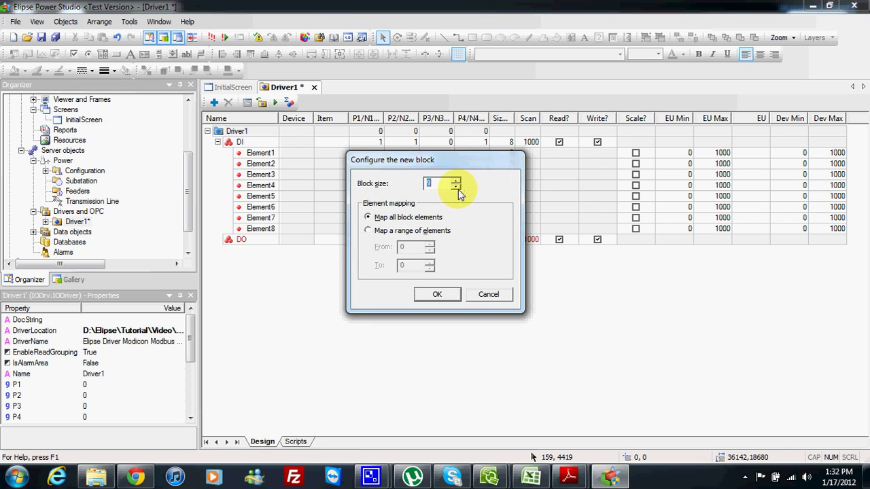
click(438, 294)
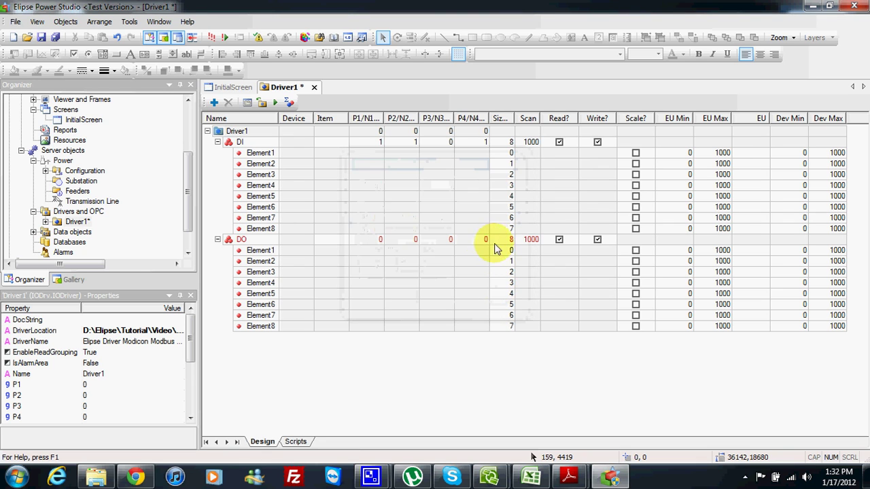
Enter the DO block parameters P1=1, P2=2 and P4=1, checking the driver settings in between
click(379, 243)
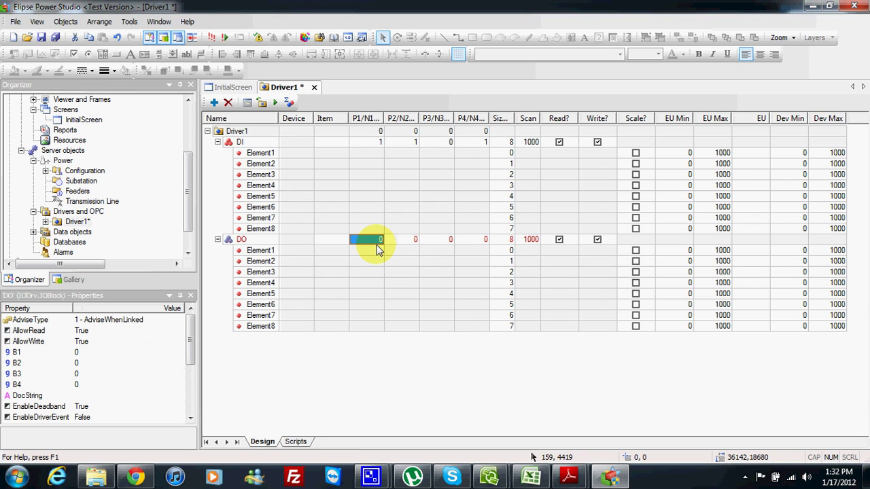
text(1)
click(400, 244)
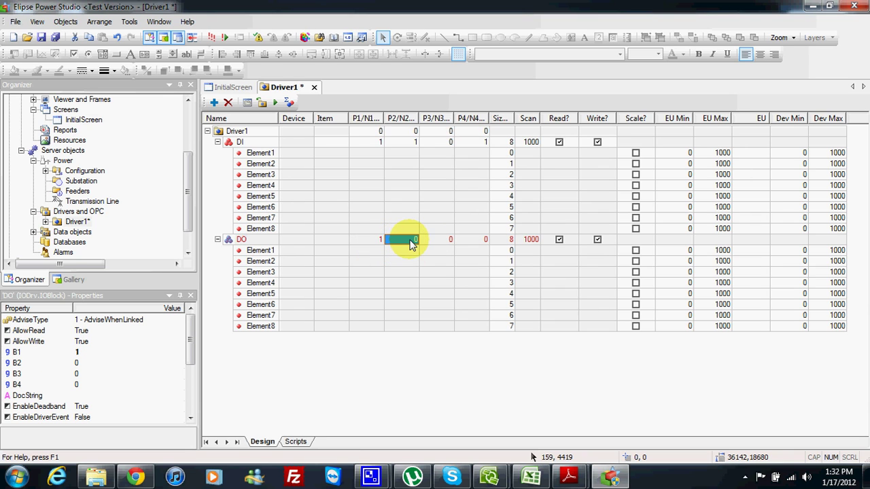
click(246, 102)
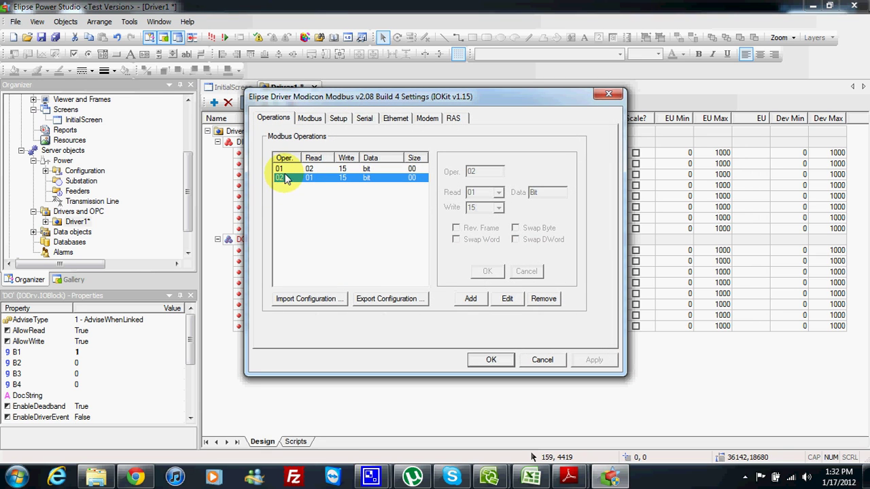
click(487, 358)
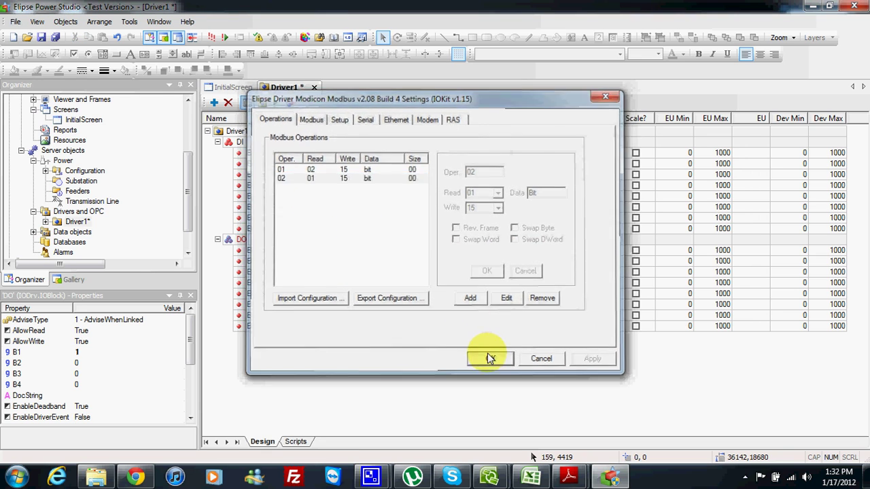
click(416, 239)
text(2)
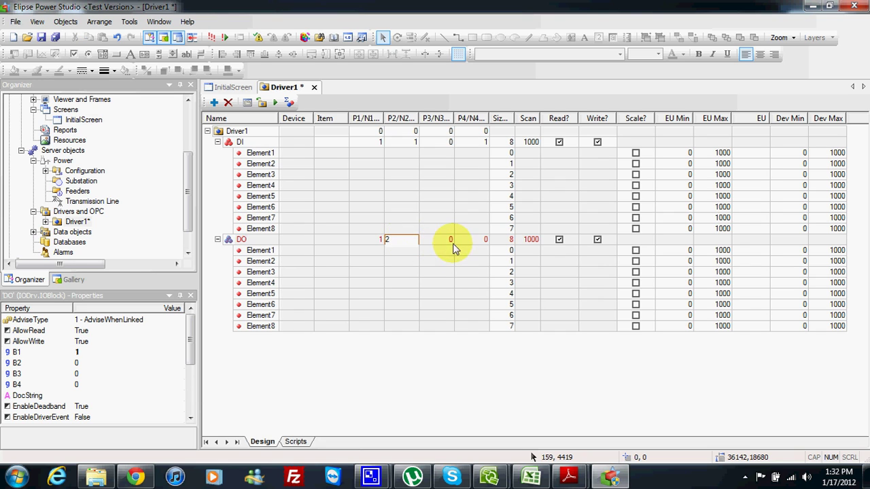
click(469, 244)
text(1)
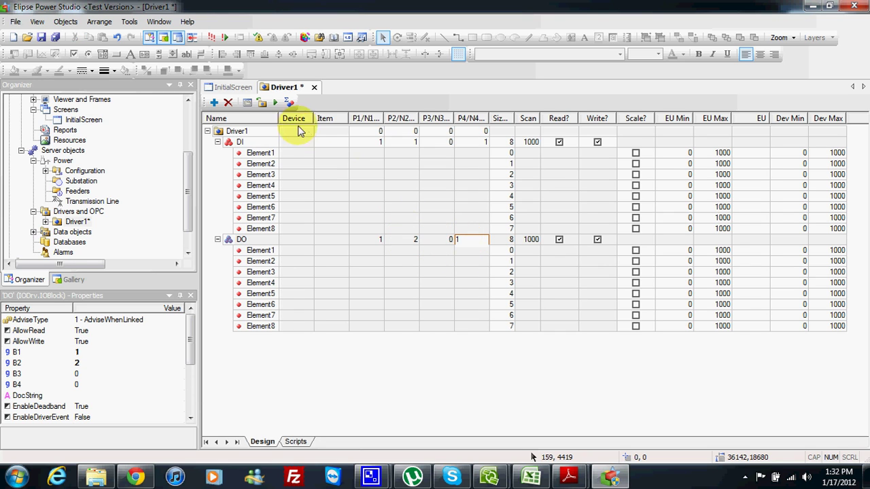
Review the Modbus protocol options in the driver settings, then save all projects
click(247, 102)
click(308, 121)
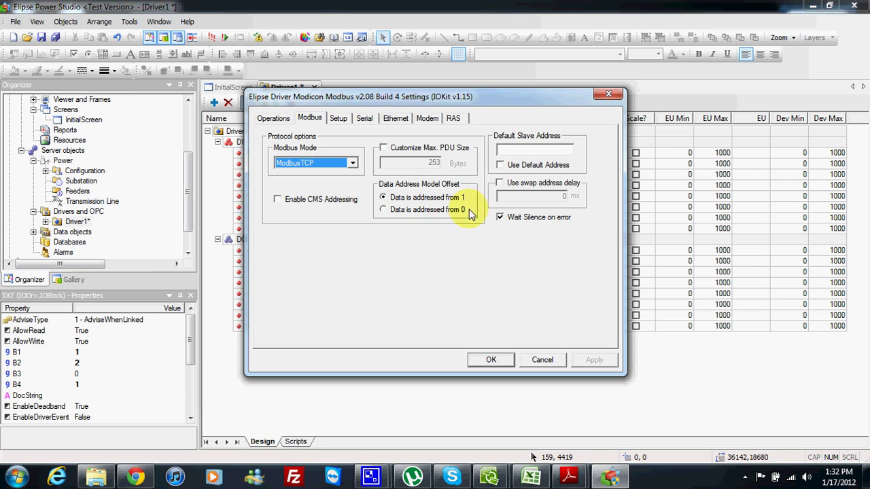
click(504, 358)
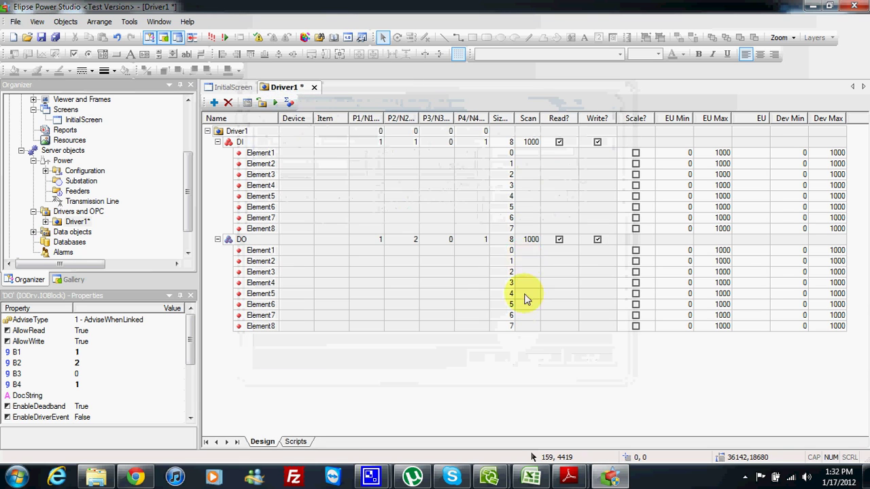
click(57, 40)
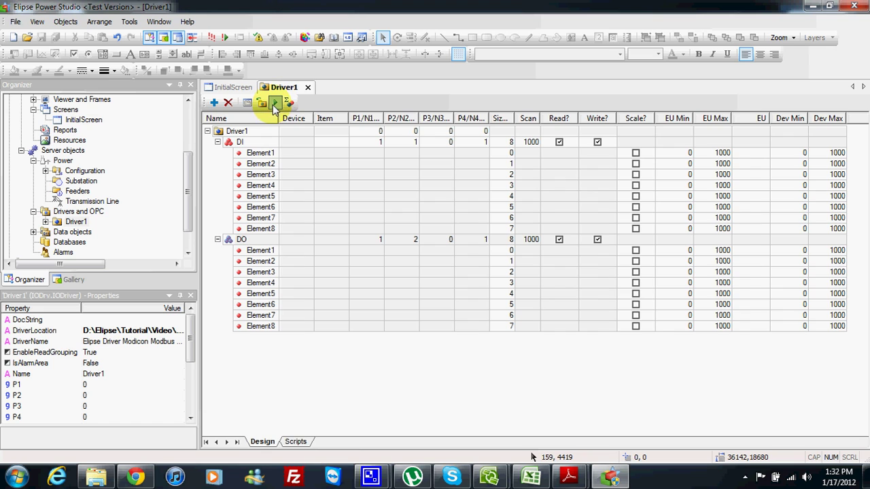
click(275, 105)
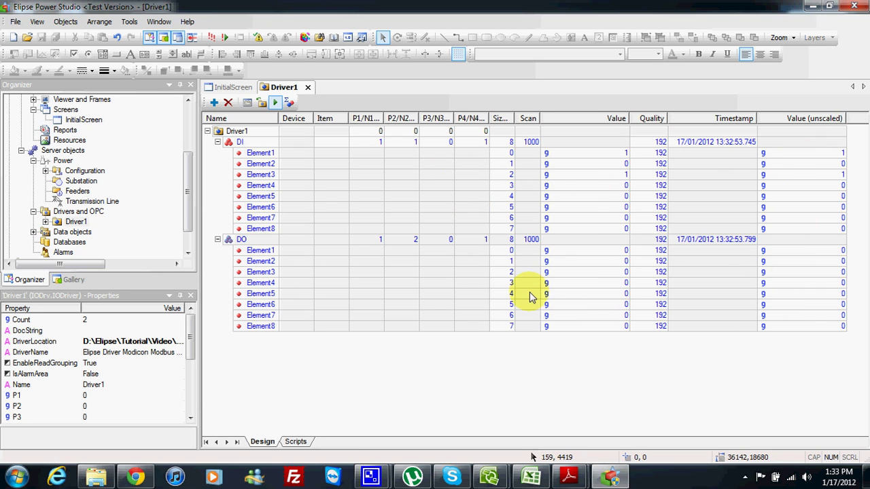
click(275, 103)
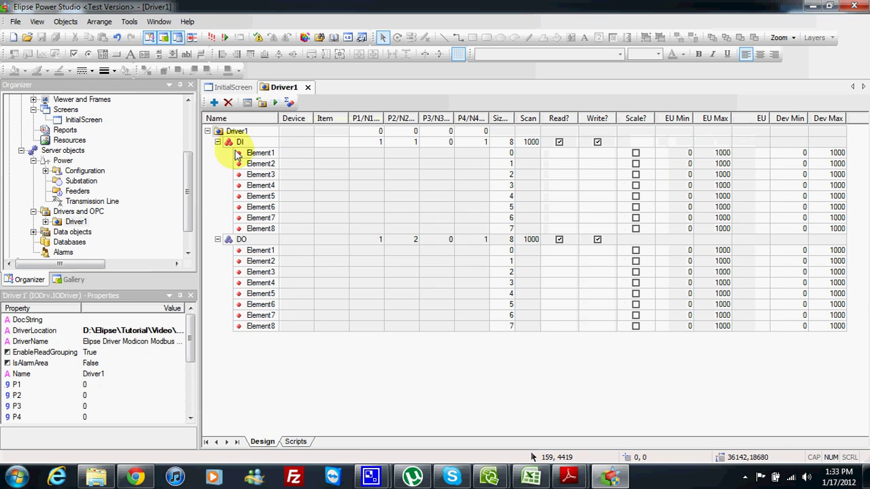
drag(189, 193, 190, 173)
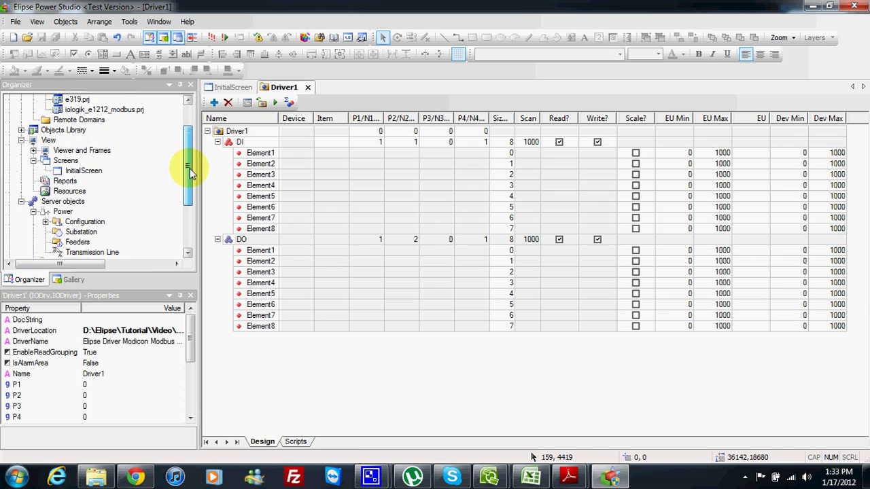
Open InitialScreen and draw two text displays on it
double_click(109, 171)
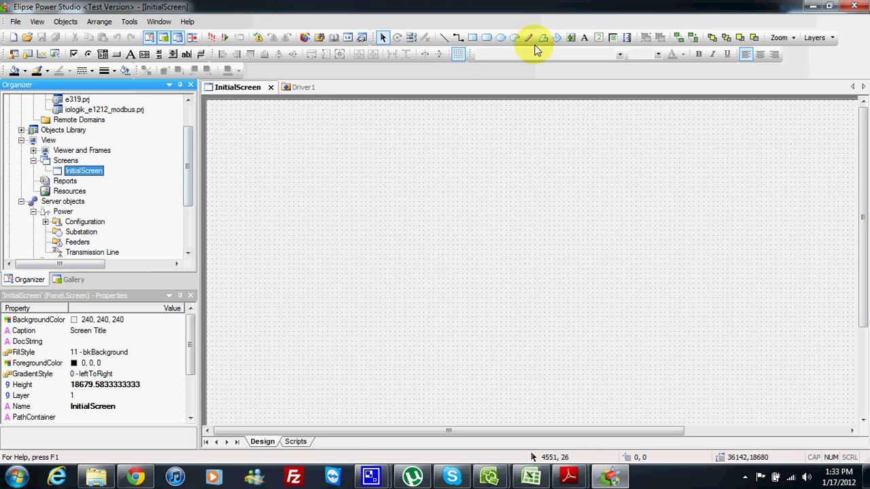
click(598, 38)
drag(351, 169, 401, 201)
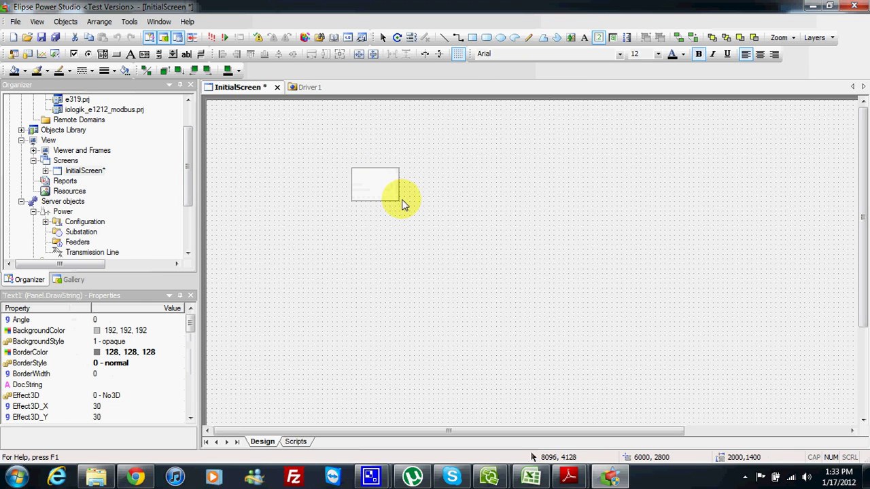
click(598, 38)
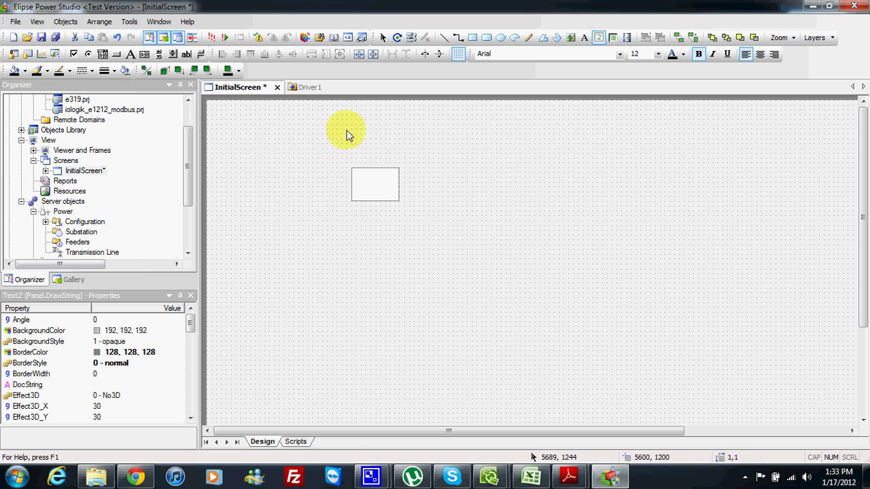
drag(342, 128, 371, 181)
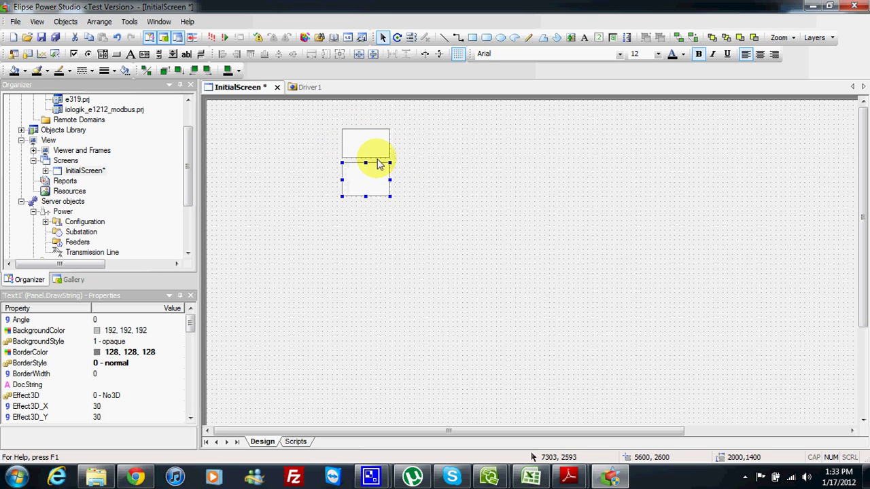
Link the upper text display's Value to Driver1.DI.Element1.Value
right_click(371, 155)
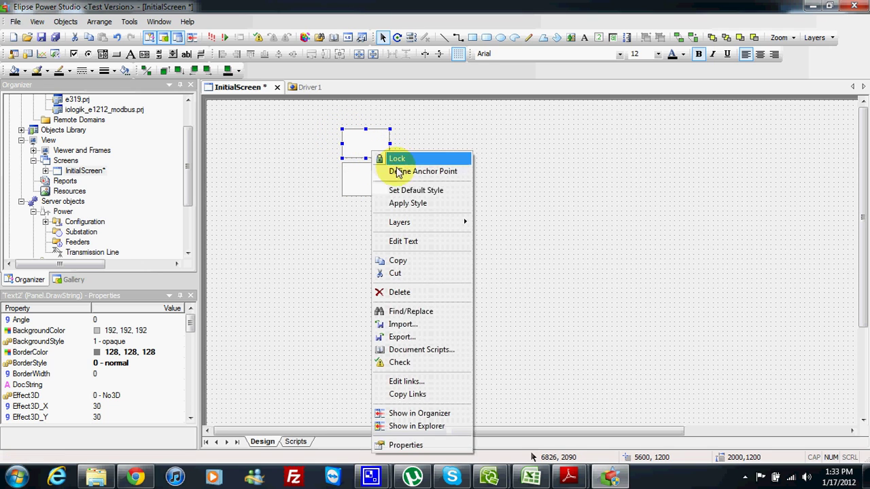
click(408, 445)
drag(180, 7, 192, 55)
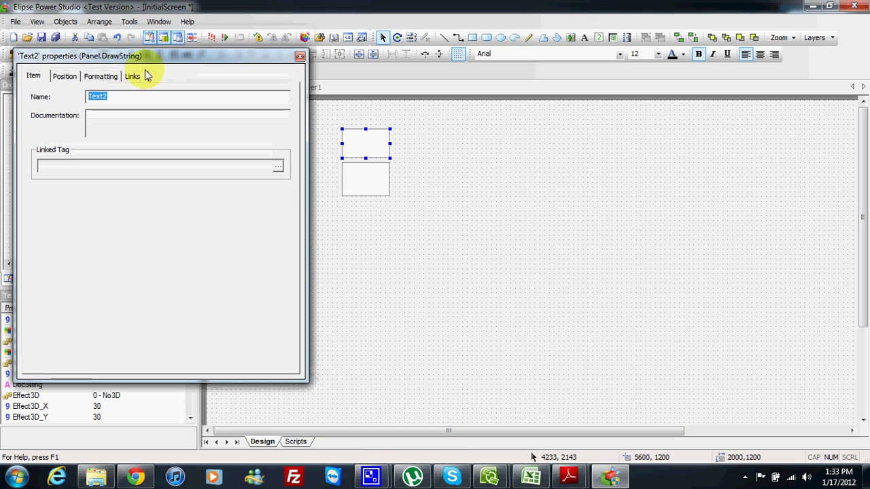
click(132, 76)
click(270, 110)
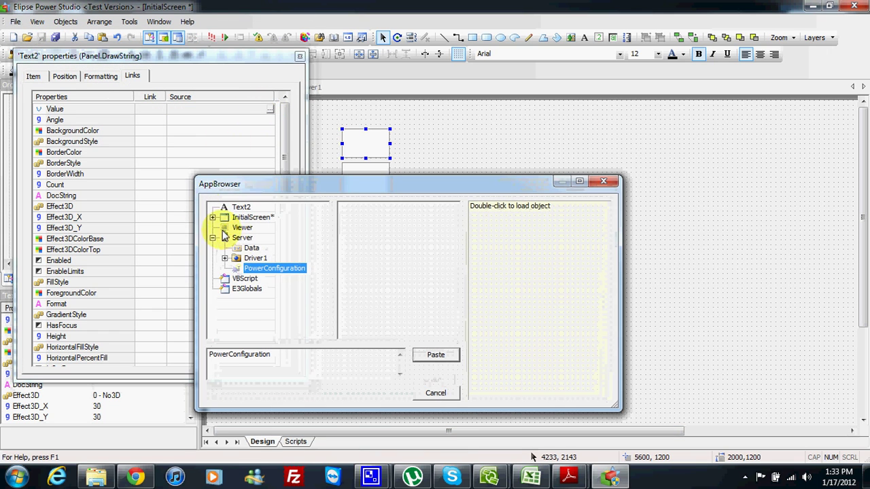
click(224, 258)
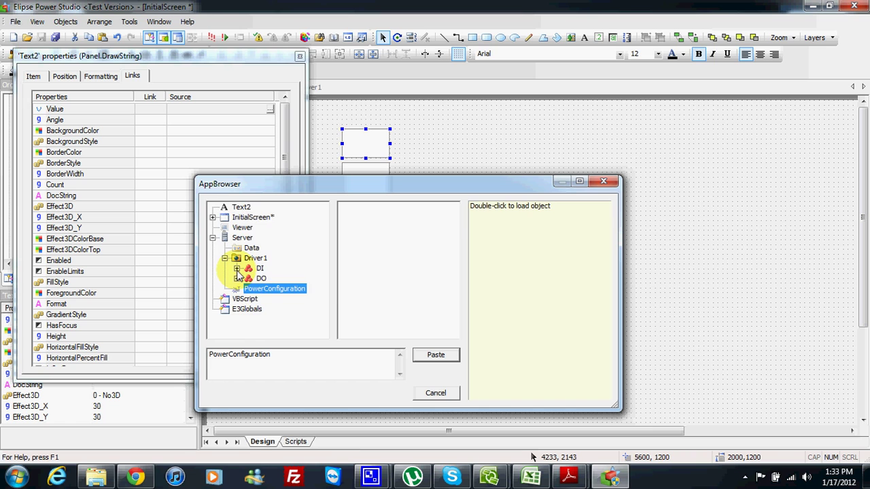
click(236, 269)
click(282, 258)
click(358, 207)
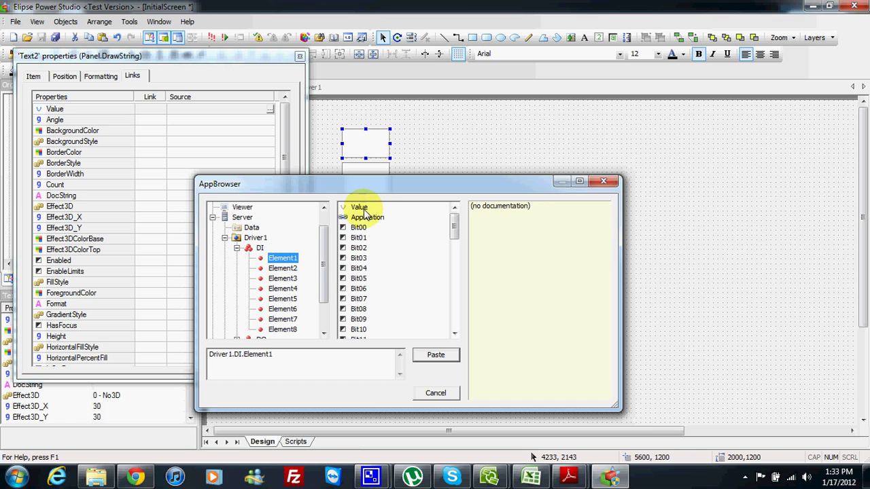
click(437, 352)
Link the lower text display's Value to Driver1.DI.Element2.Value and save all
click(367, 180)
click(270, 109)
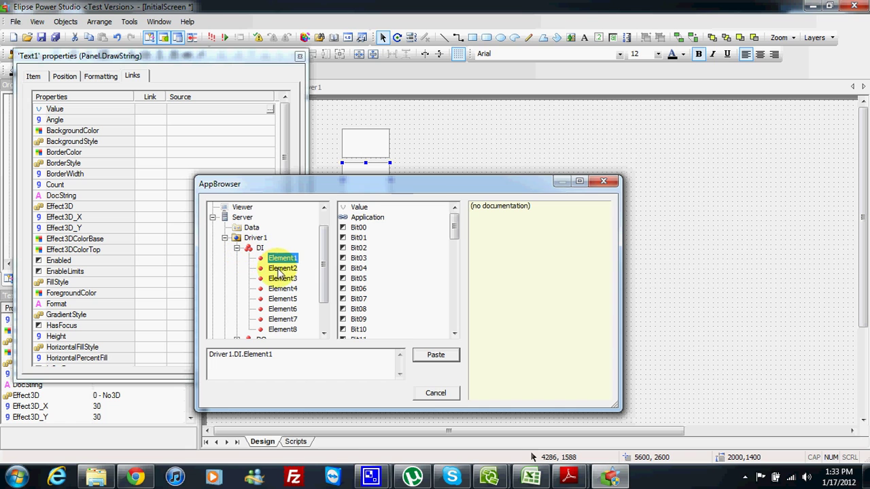
click(359, 206)
click(435, 354)
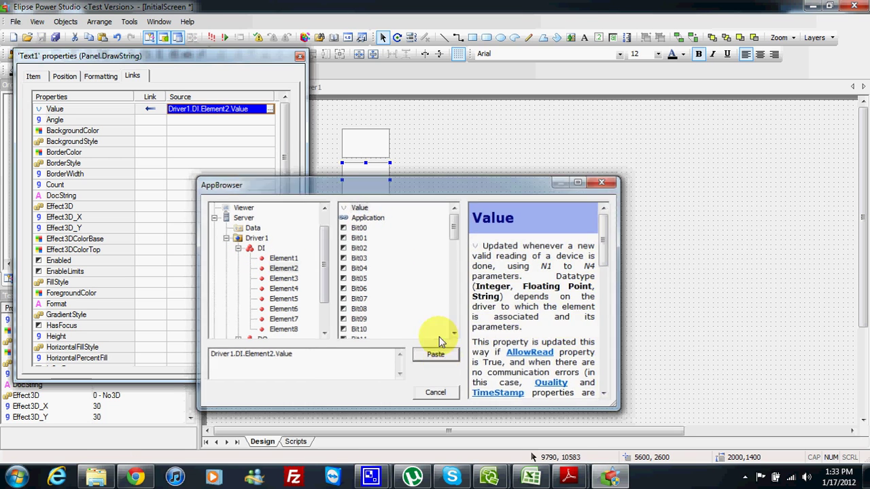
click(299, 58)
click(55, 37)
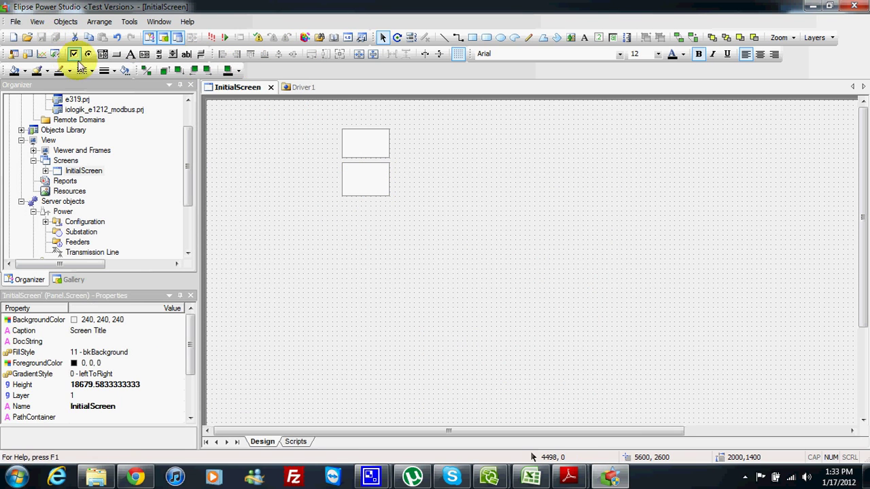
Run Check Domain, then expand Driver1 and its DI and DO element lists under Drivers and OPC
click(210, 39)
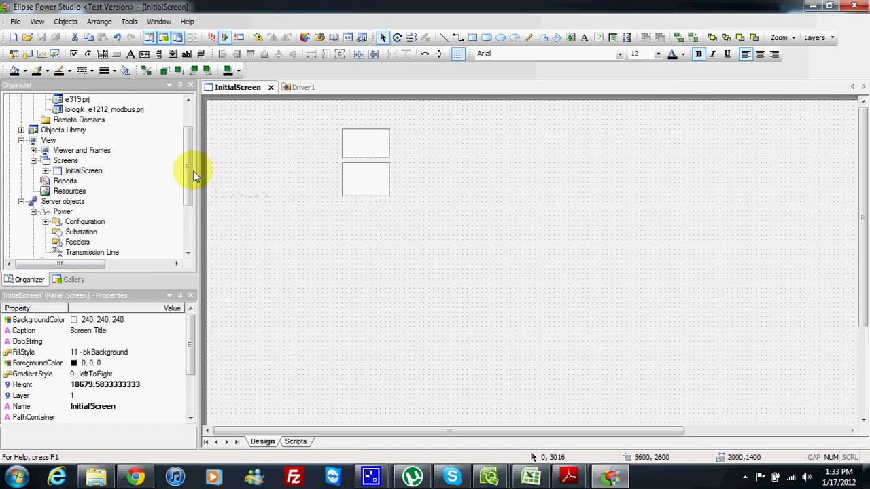
drag(189, 172, 189, 209)
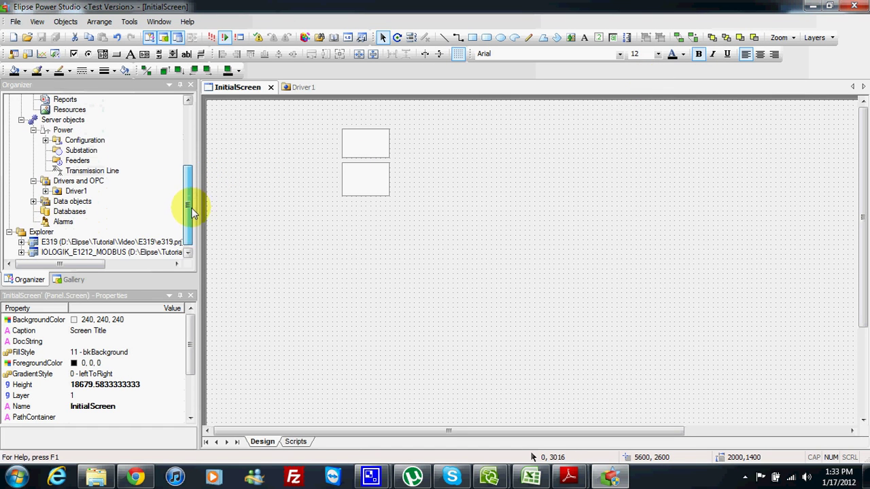
click(45, 191)
click(70, 193)
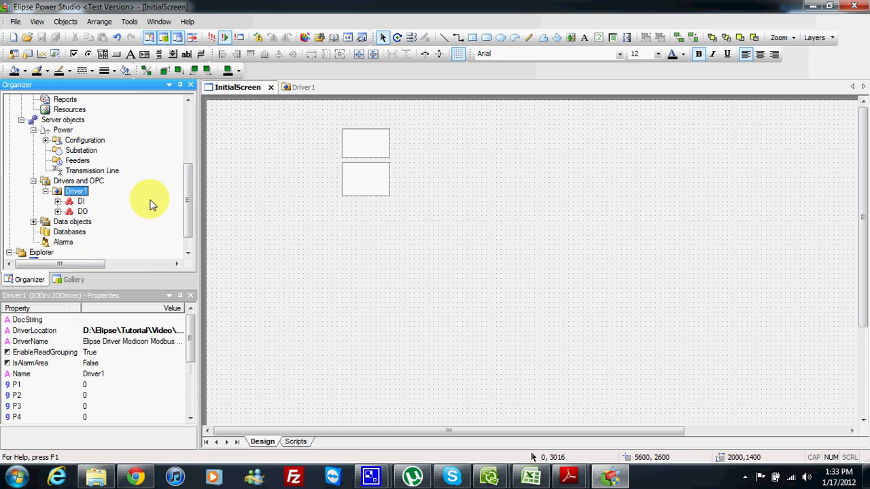
click(58, 202)
click(58, 201)
scroll(61, 205, up, 2)
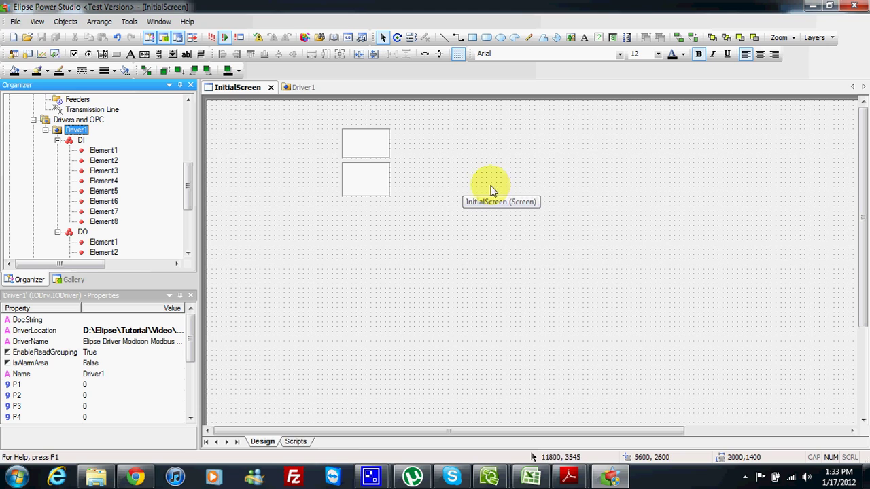
drag(186, 180, 188, 166)
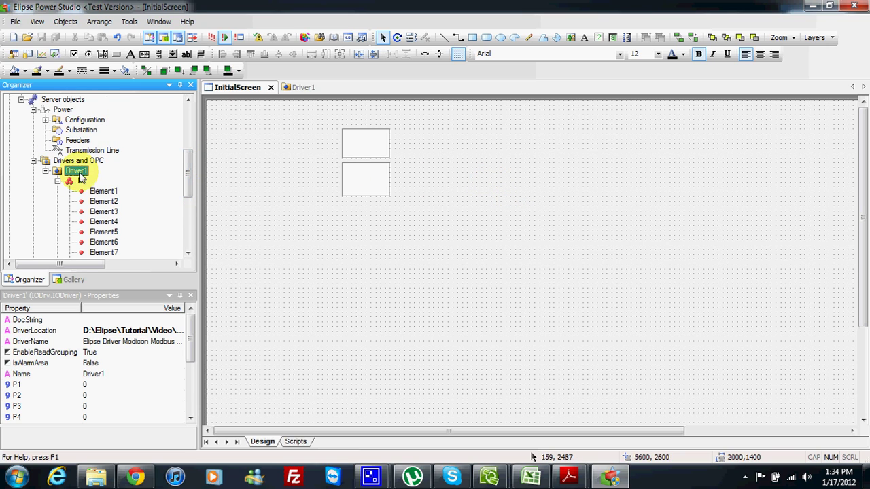